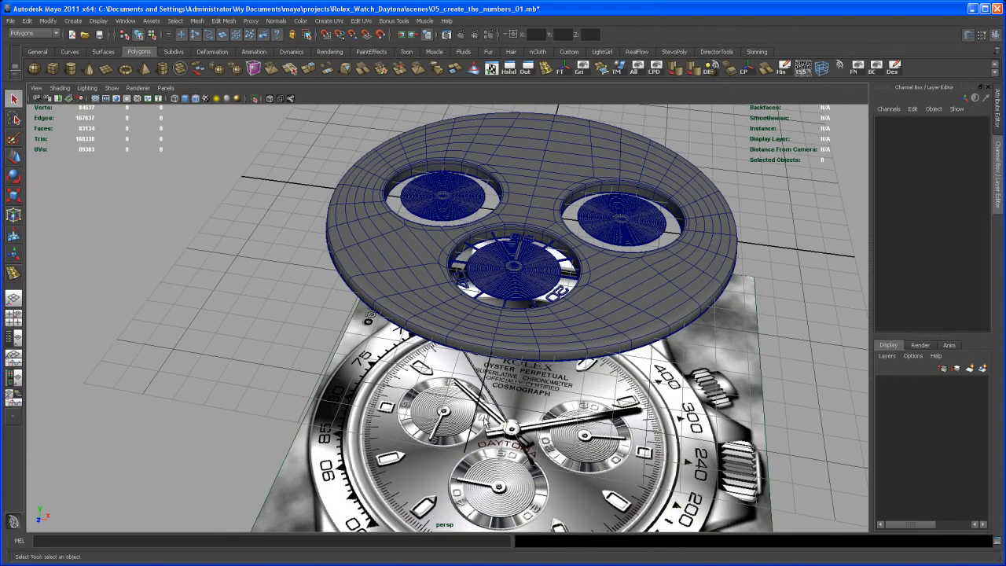
Step: Create a bevelled 3D text reading "12" in the MicrogrammaDMedExt font and finish with the text options
{"action": "middle_click_drag", "start_coordinate": [487, 318], "coordinate": [440, 423], "text": "alt"}
{"action": "right_click_drag", "start_coordinate": [440, 423], "coordinate": [530, 413], "text": "alt"}
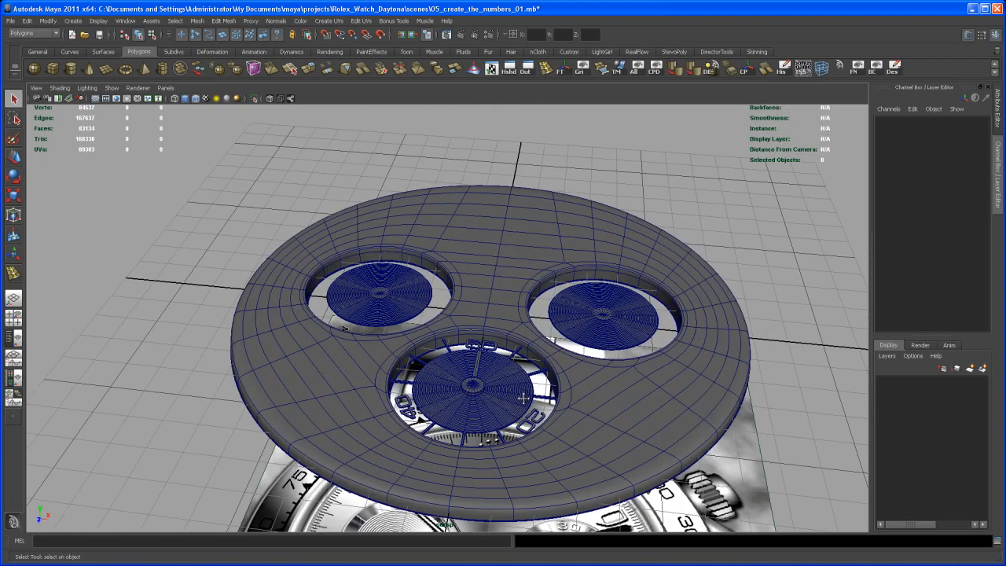
{"action": "middle_click_drag", "start_coordinate": [529, 413], "coordinate": [525, 383], "text": "alt"}
{"action": "left_click_drag", "start_coordinate": [527, 384], "coordinate": [513, 390], "text": "alt"}
{"action": "middle_click_drag", "start_coordinate": [514, 390], "coordinate": [519, 385], "text": "alt"}
{"action": "right_click_drag", "start_coordinate": [519, 385], "coordinate": [531, 411], "text": "alt"}
{"action": "middle_click_drag", "start_coordinate": [531, 411], "coordinate": [508, 404], "text": "alt"}
{"action": "right_click_drag", "start_coordinate": [484, 403], "coordinate": [481, 369], "text": "alt"}
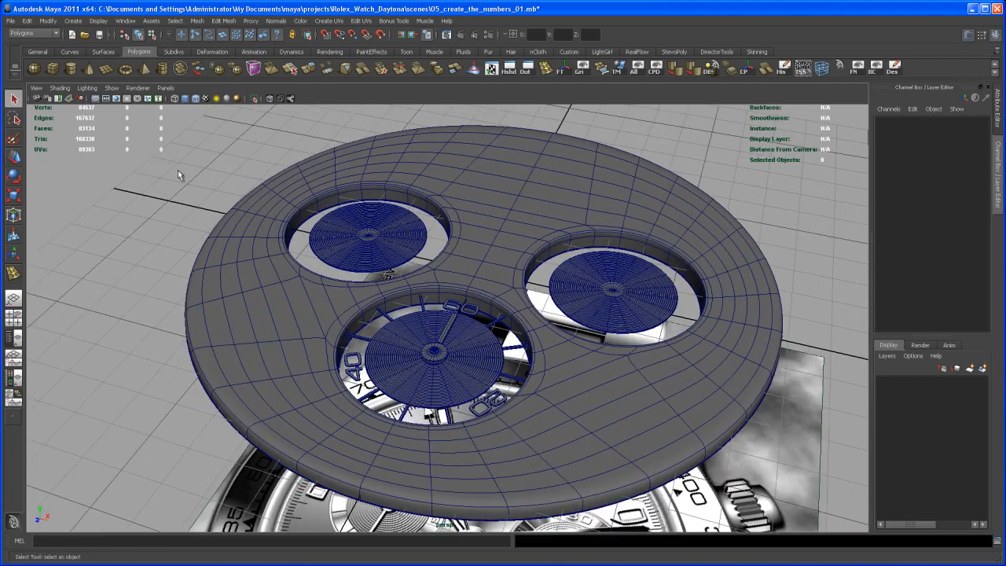
{"action": "left_click", "coordinate": [72, 21]}
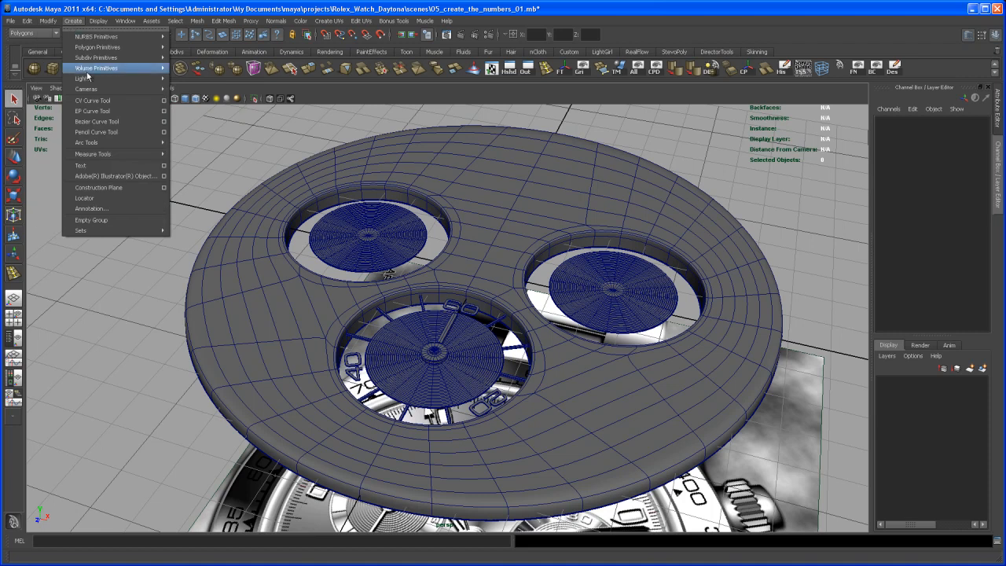
{"action": "left_click", "coordinate": [166, 166]}
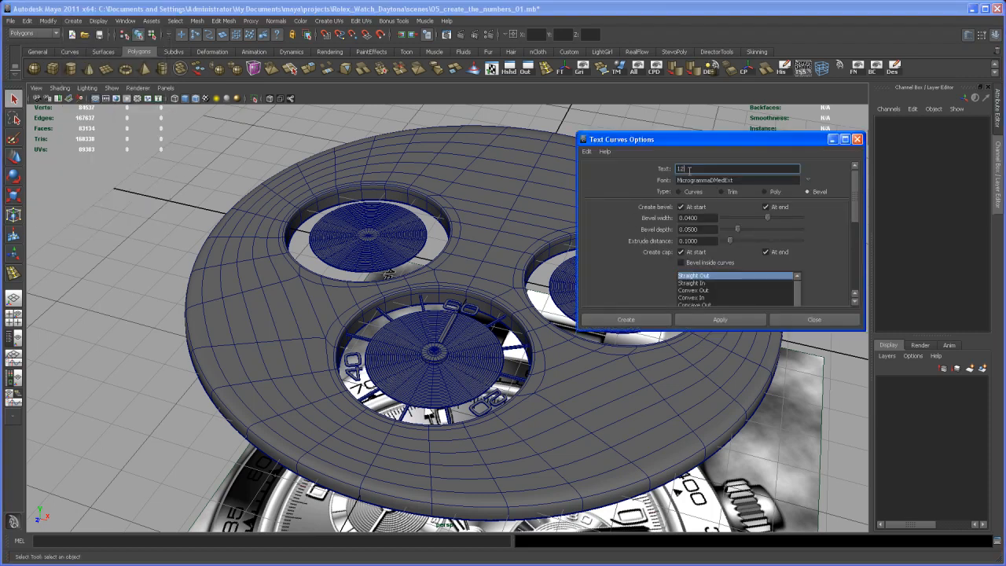
{"action": "left_click", "coordinate": [729, 320]}
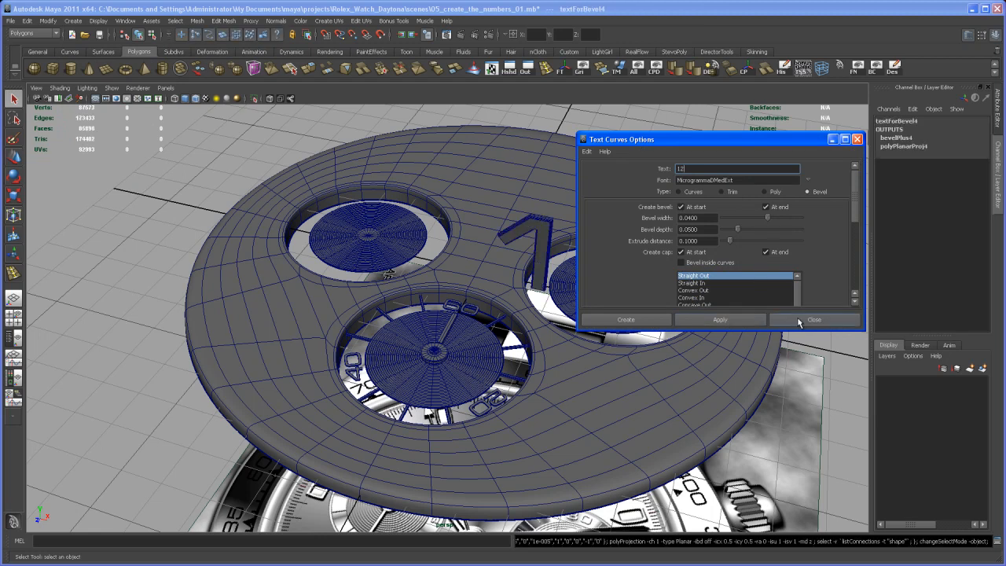
{"action": "left_click", "coordinate": [787, 321]}
Step: Select the new 12 text mesh and center its pivot
{"action": "left_click_drag", "start_coordinate": [681, 351], "coordinate": [590, 267], "text": "alt"}
{"action": "left_click", "coordinate": [640, 211]}
{"action": "right_click_drag", "start_coordinate": [590, 267], "coordinate": [588, 316], "text": "alt"}
{"action": "left_click", "coordinate": [744, 70]}
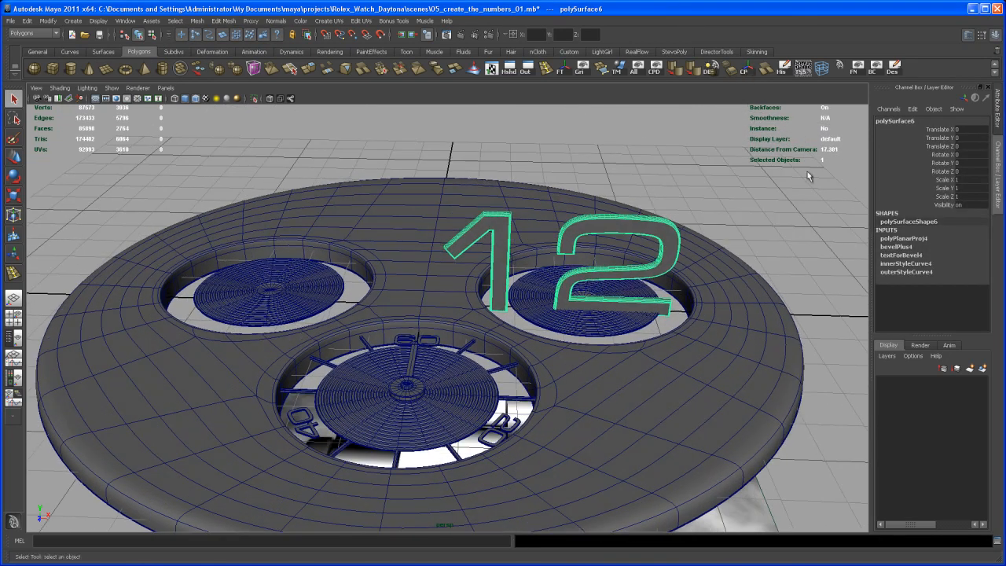
Step: Rotate the 12 to lie flat by setting its X rotation to -90
{"action": "left_click_drag", "start_coordinate": [672, 311], "coordinate": [674, 329], "text": "alt"}
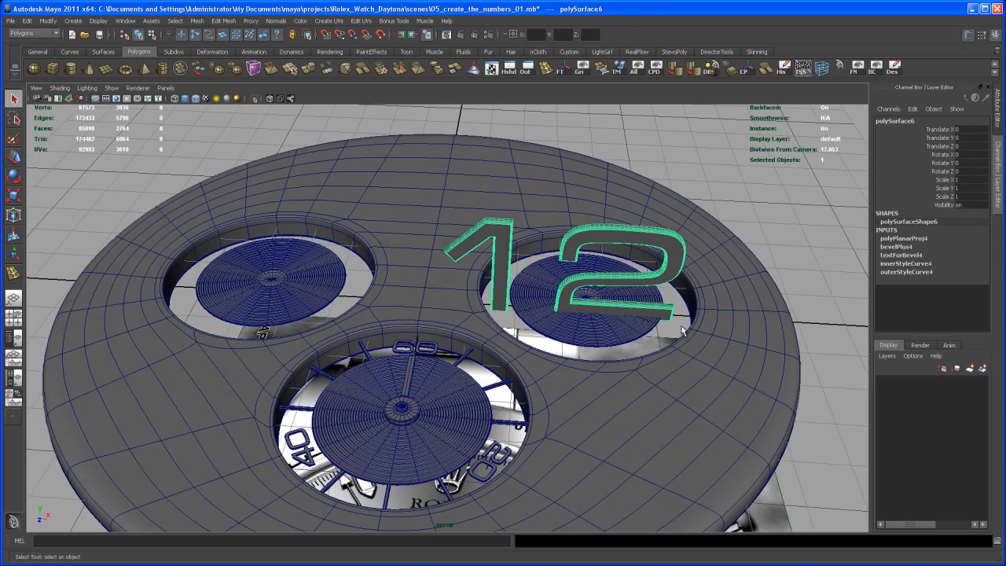
{"action": "key", "text": "e"}
{"action": "left_click_drag", "start_coordinate": [570, 244], "coordinate": [600, 211]}
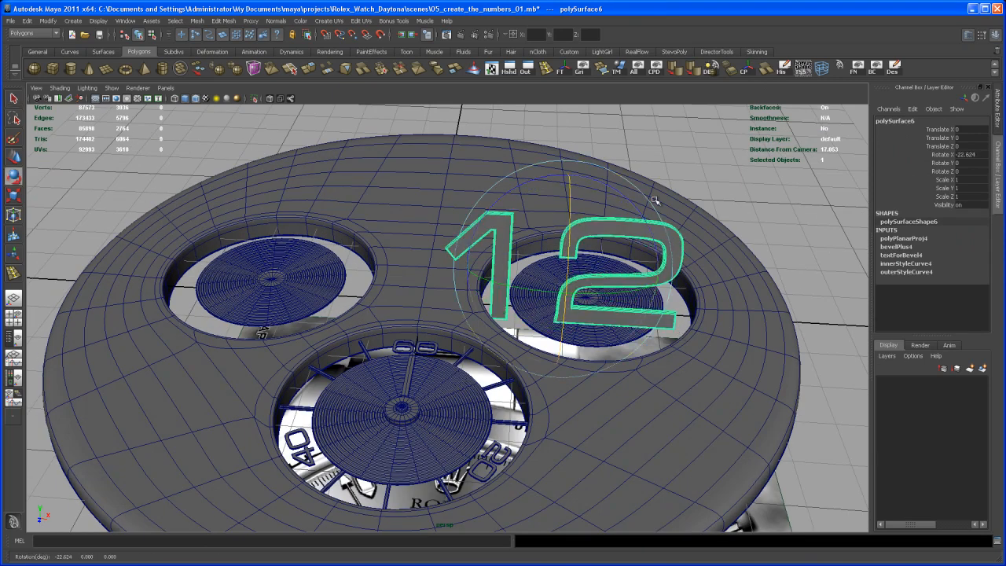
{"action": "left_click", "coordinate": [984, 154]}
{"action": "key", "text": "Return"}
Step: Move the 12 along X to the left subdial, snapping it in line with the subdial's center vertex
{"action": "key", "text": "w"}
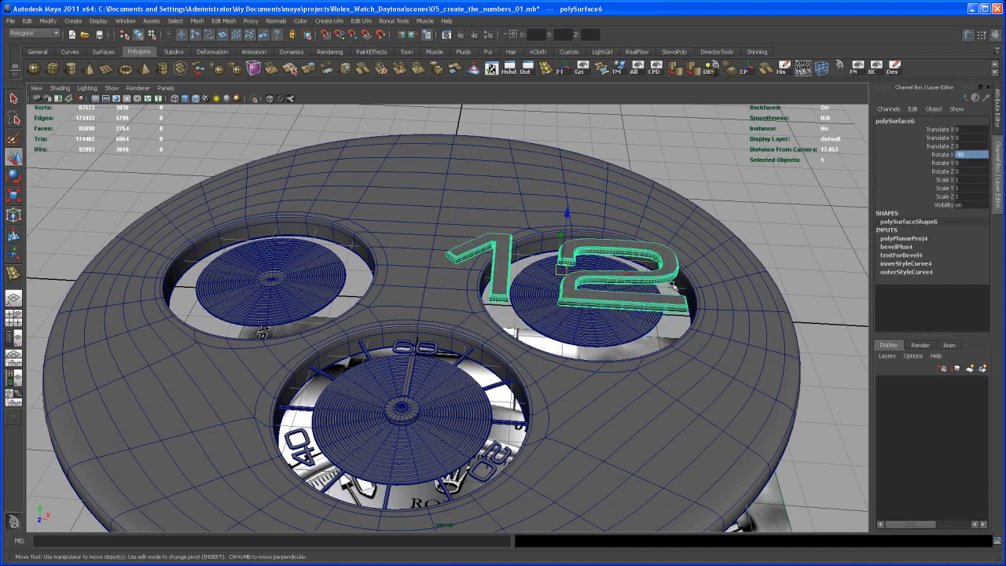
{"action": "left_click_drag", "start_coordinate": [637, 298], "coordinate": [649, 315], "text": "alt"}
{"action": "middle_click_drag", "start_coordinate": [626, 271], "coordinate": [625, 269]}
{"action": "left_click_drag", "start_coordinate": [625, 269], "coordinate": [423, 271]}
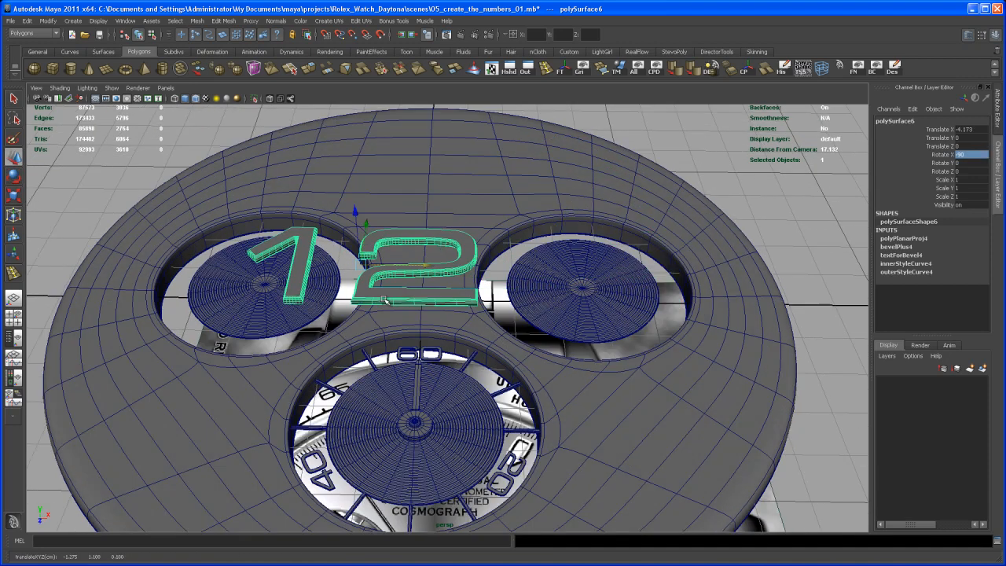
{"action": "middle_click_drag", "start_coordinate": [404, 287], "coordinate": [526, 281], "text": "alt"}
{"action": "right_click_drag", "start_coordinate": [377, 369], "coordinate": [487, 370], "text": "alt"}
{"action": "middle_click_drag", "start_coordinate": [487, 369], "coordinate": [494, 347], "text": "alt"}
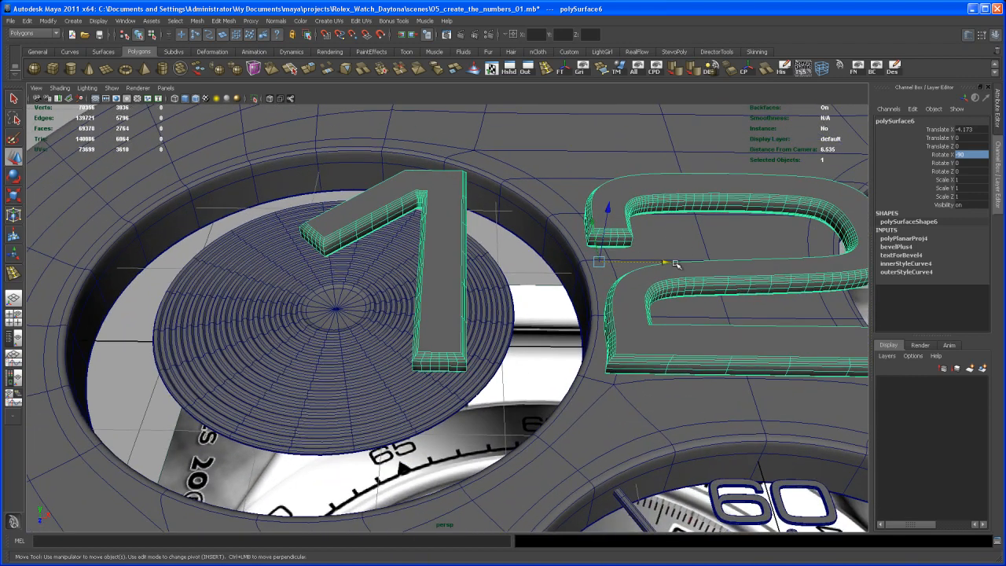
{"action": "left_click_drag", "start_coordinate": [670, 264], "coordinate": [493, 266]}
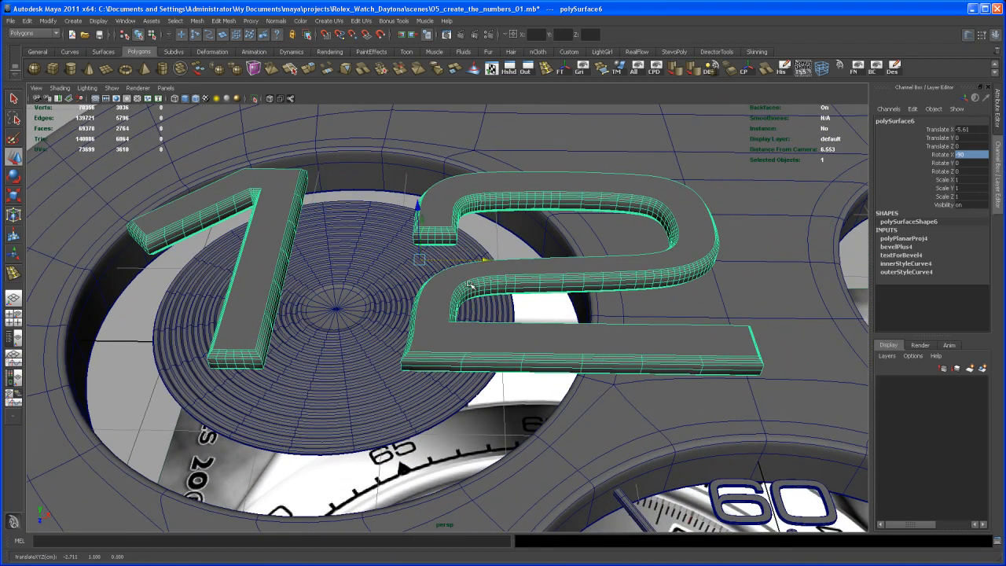
{"action": "key", "text": "v"}
{"action": "middle_click", "coordinate": [337, 309]}
Step: Set the 12's X, Y and Z scale to 0.174
{"action": "left_click_drag", "start_coordinate": [366, 336], "coordinate": [393, 299], "text": "alt"}
{"action": "left_click_drag", "start_coordinate": [972, 180], "coordinate": [984, 195]}
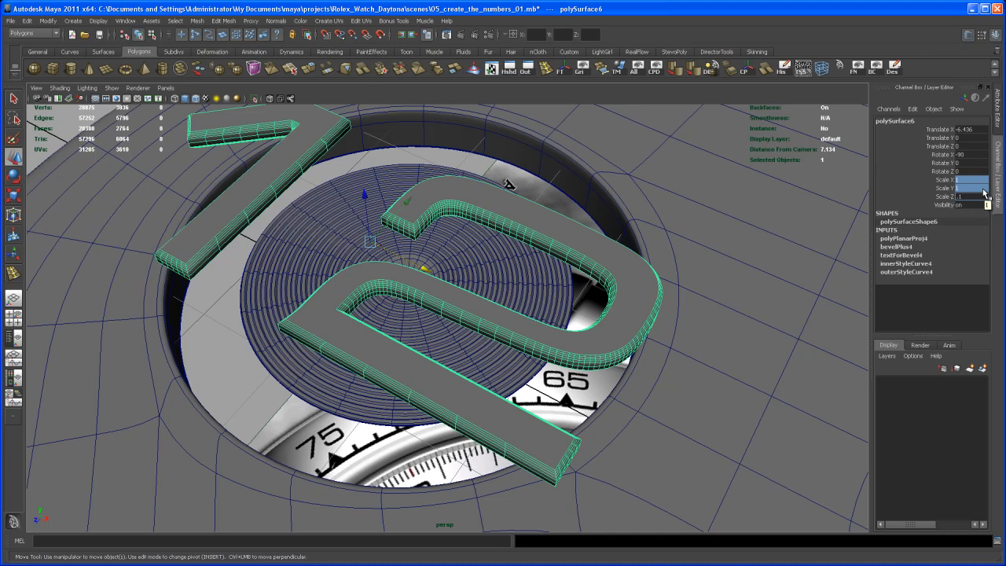
{"action": "key", "text": "Return"}
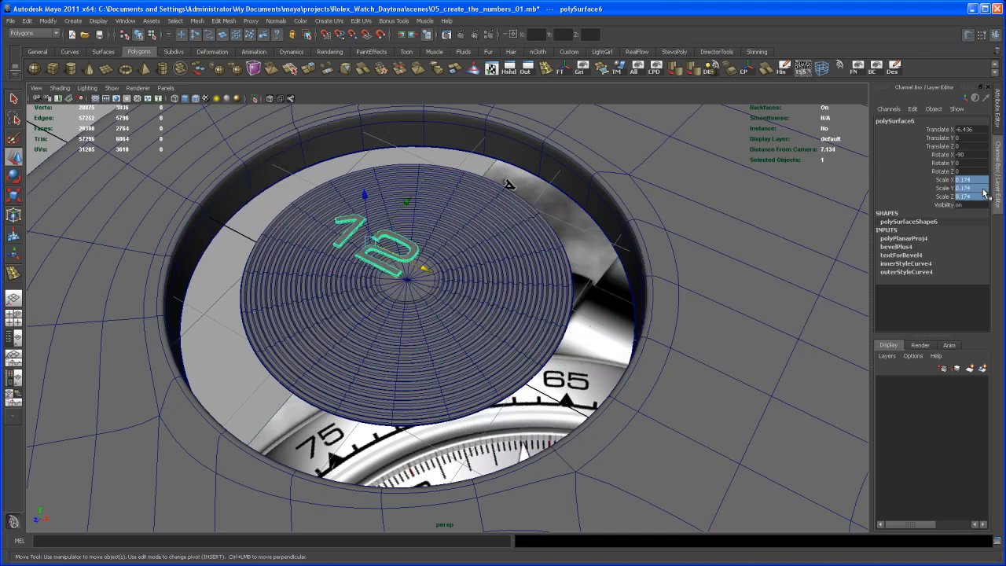
Step: In the top view, move the 12 along Z to about -2.478, over the 12 printed on the left subdial's reference image
{"action": "left_click_drag", "start_coordinate": [481, 281], "coordinate": [449, 275], "text": "alt"}
{"action": "key", "text": "space"}
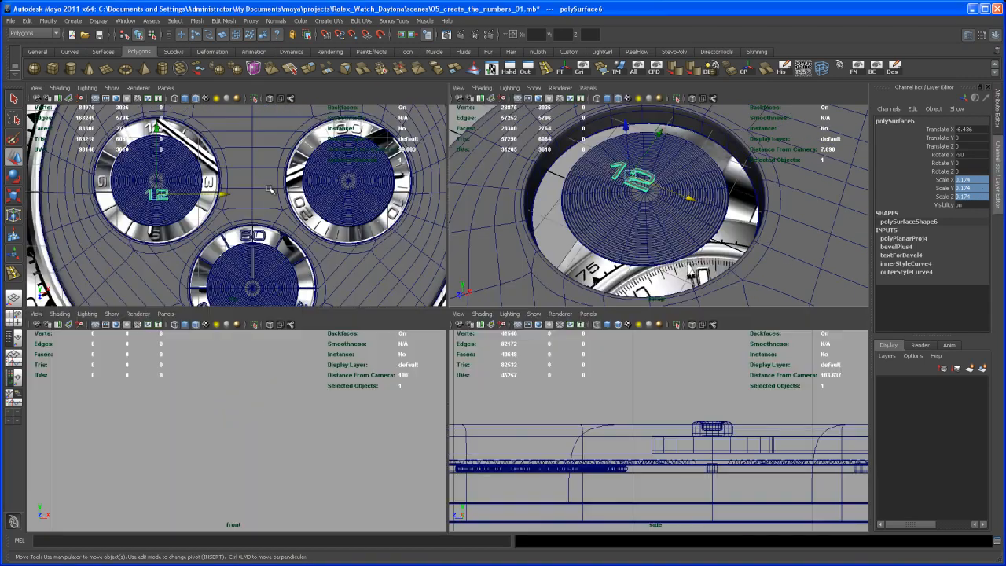
{"action": "key", "text": "space"}
{"action": "right_click_drag", "start_coordinate": [224, 171], "coordinate": [286, 222], "text": "alt"}
{"action": "middle_click_drag", "start_coordinate": [286, 222], "coordinate": [397, 271], "text": "alt"}
{"action": "right_click_drag", "start_coordinate": [397, 272], "coordinate": [433, 281], "text": "alt"}
{"action": "left_click_drag", "start_coordinate": [373, 289], "coordinate": [374, 98]}
{"action": "right_click_drag", "start_coordinate": [373, 118], "coordinate": [387, 141], "text": "alt"}
{"action": "middle_click_drag", "start_coordinate": [386, 142], "coordinate": [472, 388], "text": "alt"}
{"action": "right_click_drag", "start_coordinate": [473, 387], "coordinate": [486, 469], "text": "alt"}
{"action": "middle_click_drag", "start_coordinate": [486, 468], "coordinate": [552, 476], "text": "alt"}
{"action": "right_click_drag", "start_coordinate": [553, 476], "coordinate": [640, 528], "text": "alt"}
{"action": "left_click_drag", "start_coordinate": [460, 321], "coordinate": [441, 226]}
{"action": "right_click_drag", "start_coordinate": [444, 239], "coordinate": [528, 351], "text": "alt"}
{"action": "middle_click_drag", "start_coordinate": [529, 352], "coordinate": [499, 354], "text": "alt"}
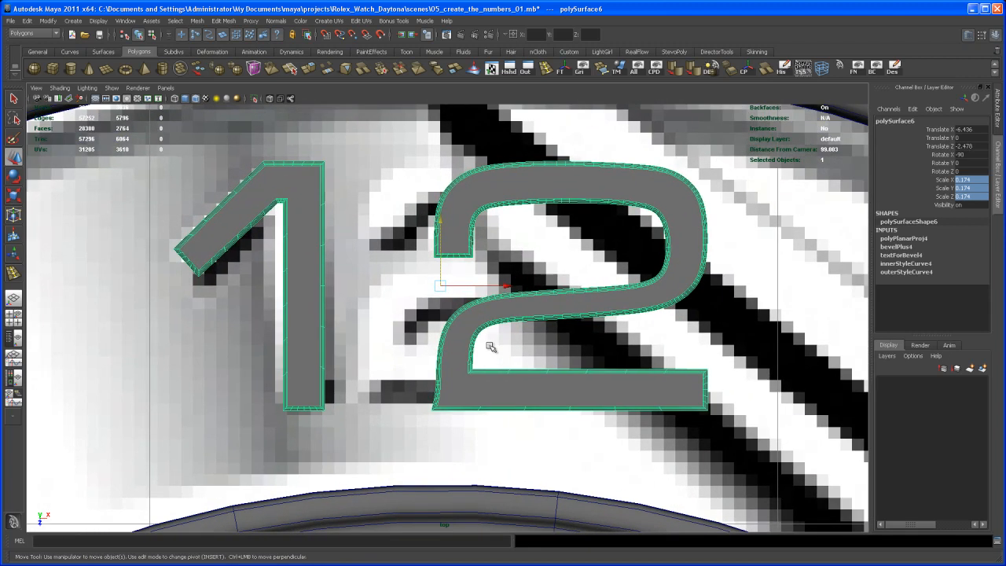
Step: Nudge the 12 along Z to about -2.484 to refine its alignment with the reference numeral
{"action": "right_click_drag", "start_coordinate": [498, 354], "coordinate": [510, 363], "text": "alt"}
{"action": "left_click_drag", "start_coordinate": [437, 220], "coordinate": [438, 217]}
{"action": "right_click_drag", "start_coordinate": [534, 323], "coordinate": [512, 292], "text": "alt"}
{"action": "middle_click_drag", "start_coordinate": [512, 292], "coordinate": [519, 288], "text": "alt"}
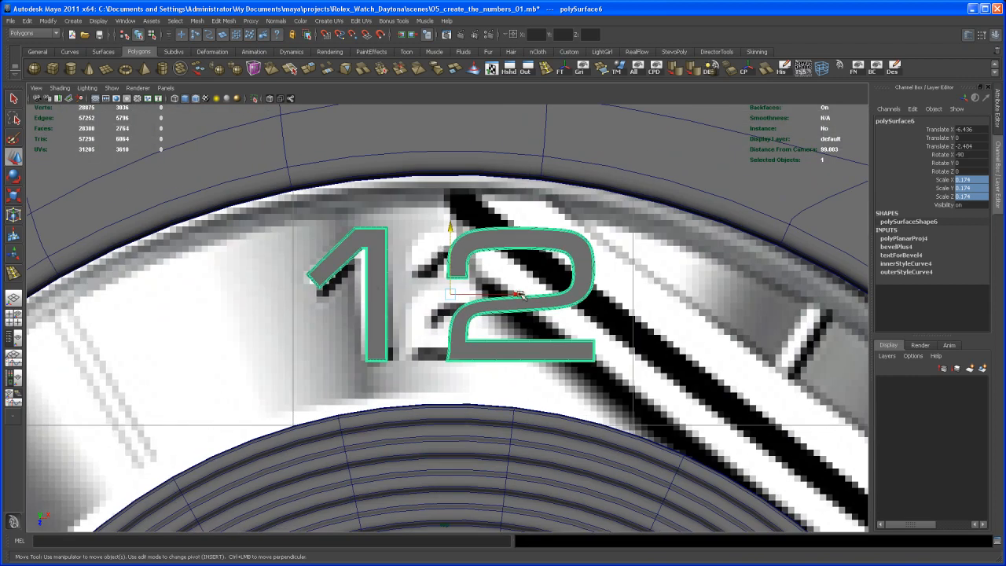
{"action": "right_click_drag", "start_coordinate": [535, 328], "coordinate": [468, 292], "text": "alt"}
{"action": "middle_click_drag", "start_coordinate": [547, 354], "coordinate": [488, 287], "text": "alt"}
Step: Back in the perspective view, create a bevelled 3D text reading "9" with the same font and bevel settings
{"action": "key", "text": "space"}
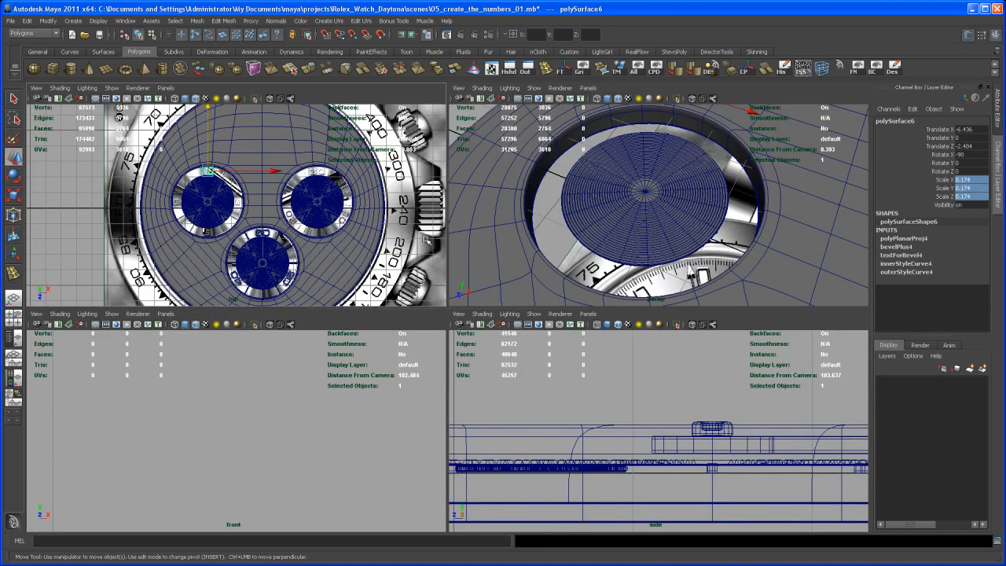
{"action": "key", "text": "space"}
{"action": "right_click_drag", "start_coordinate": [629, 247], "coordinate": [492, 230], "text": "alt"}
{"action": "left_click_drag", "start_coordinate": [487, 239], "coordinate": [504, 271], "text": "alt"}
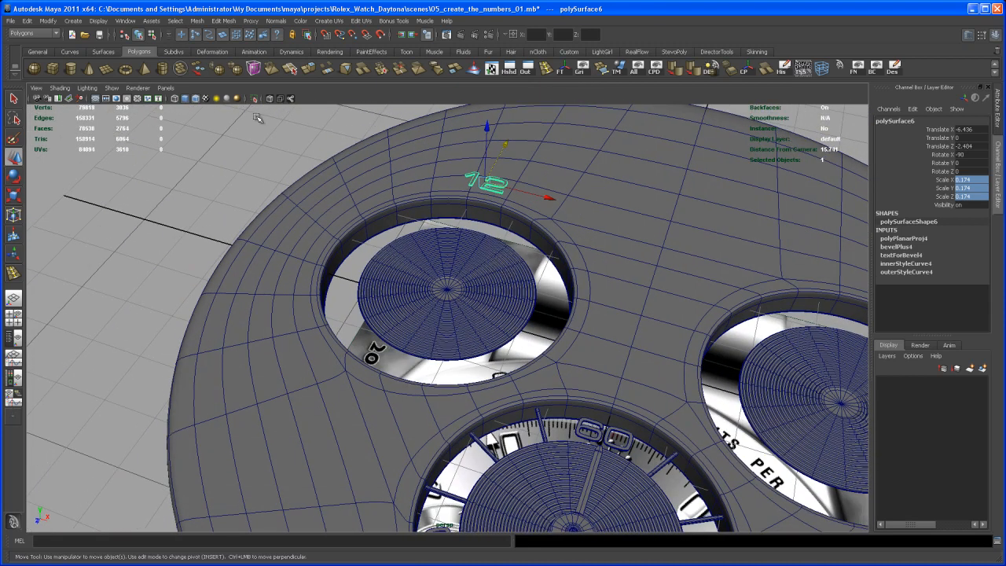
{"action": "left_click", "coordinate": [72, 21]}
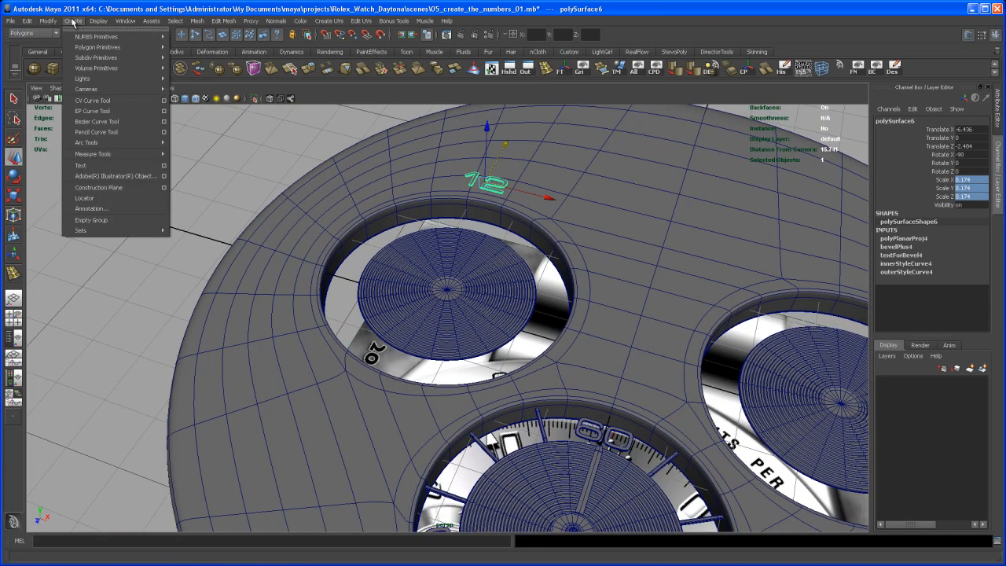
{"action": "left_click", "coordinate": [164, 166]}
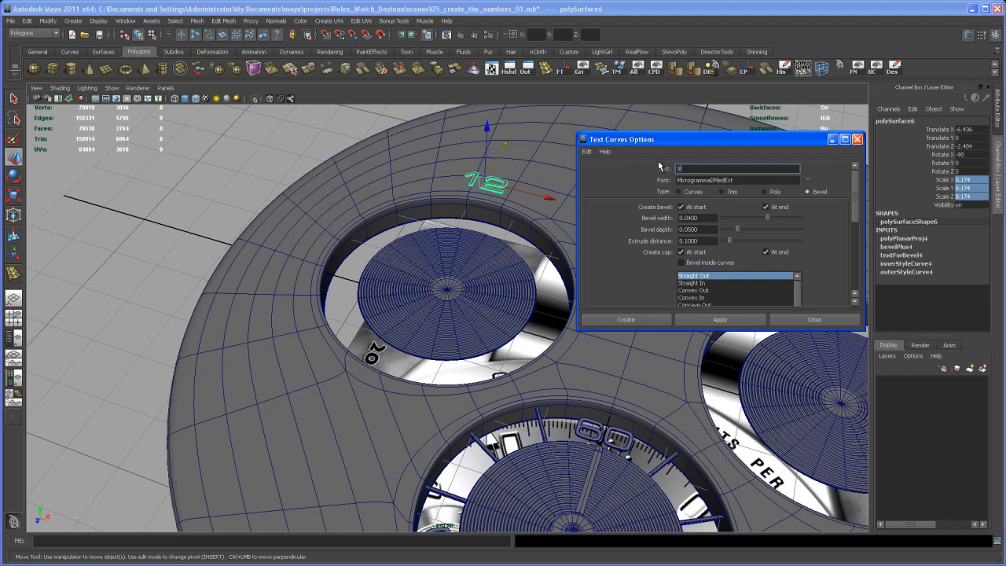
{"action": "left_click", "coordinate": [720, 319]}
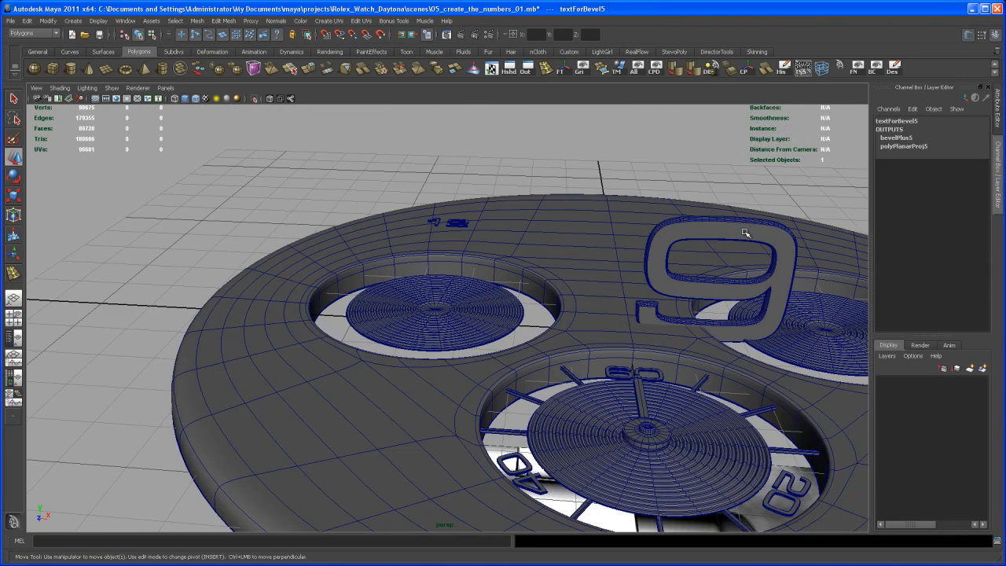
Step: Select the 9 mesh, center its pivot and set its X rotation to -90
{"action": "middle_click_drag", "start_coordinate": [829, 228], "coordinate": [609, 240], "text": "alt"}
{"action": "left_click_drag", "start_coordinate": [609, 239], "coordinate": [626, 254], "text": "alt"}
{"action": "right_click_drag", "start_coordinate": [626, 254], "coordinate": [658, 252], "text": "alt"}
{"action": "middle_click_drag", "start_coordinate": [658, 251], "coordinate": [626, 269], "text": "alt"}
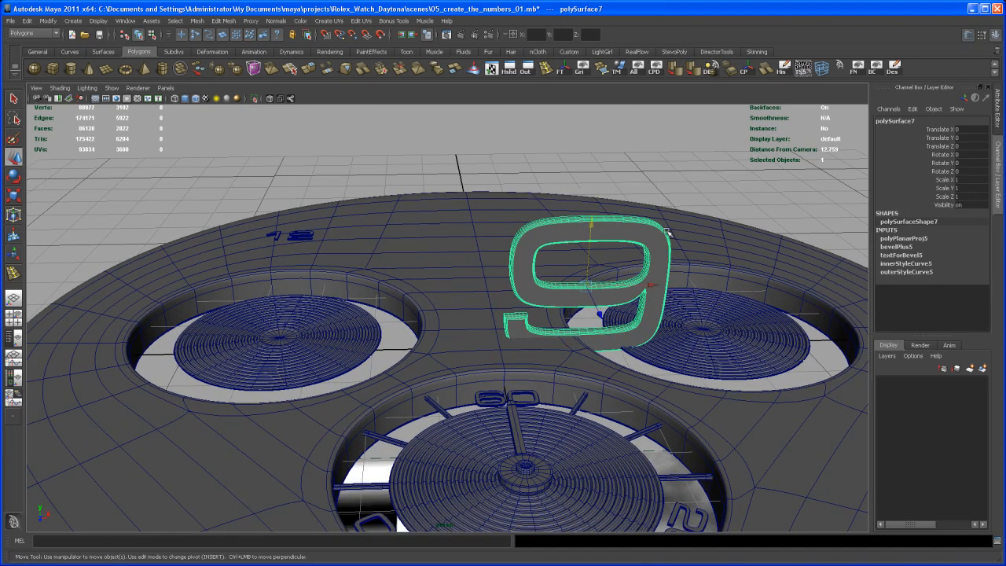
{"action": "key", "text": "e"}
{"action": "left_click_drag", "start_coordinate": [610, 272], "coordinate": [603, 224]}
{"action": "left_click", "coordinate": [974, 155]}
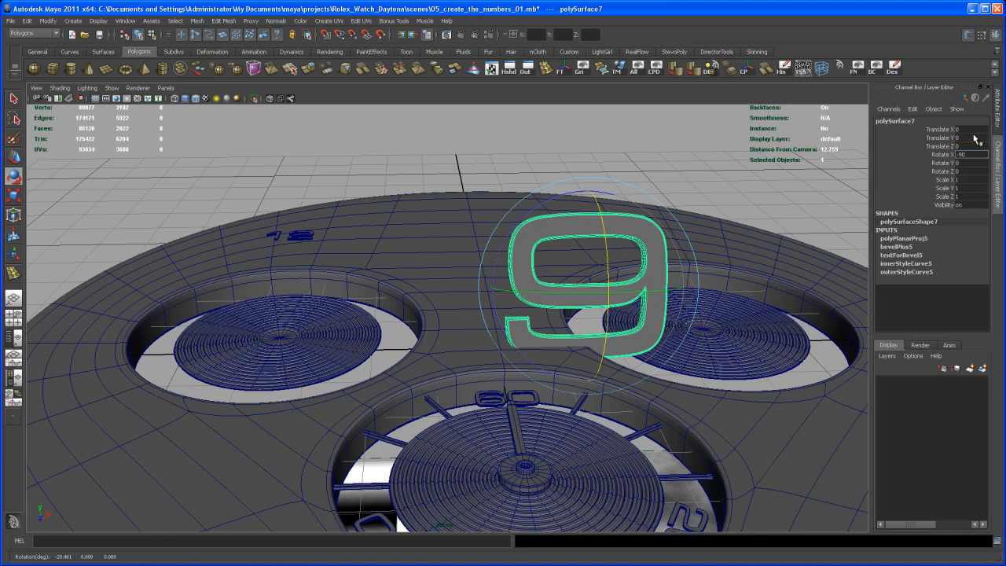
{"action": "type", "text": "-90"}
{"action": "key", "text": "Return"}
Step: Set the 9's X, Y and Z scale to 0.174
{"action": "left_click_drag", "start_coordinate": [754, 251], "coordinate": [774, 261], "text": "alt"}
{"action": "left_click_drag", "start_coordinate": [968, 182], "coordinate": [965, 195]}
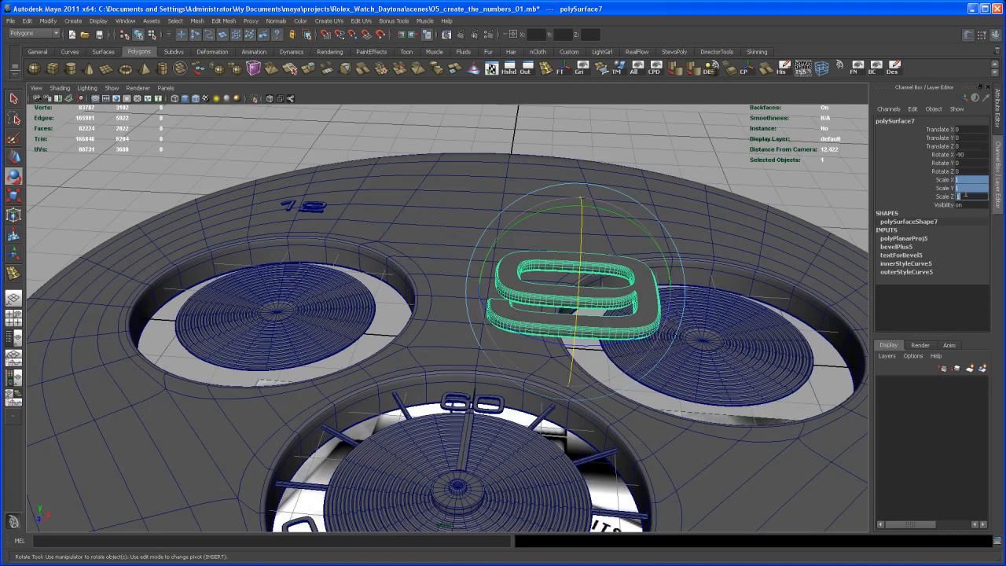
{"action": "key", "text": "Return"}
Step: Move the 9 along X to the left subdial, snapping it in line with the subdial's center vertex
{"action": "left_click_drag", "start_coordinate": [609, 277], "coordinate": [485, 290], "text": "alt"}
{"action": "key", "text": "w"}
{"action": "middle_click_drag", "start_coordinate": [385, 294], "coordinate": [505, 277], "text": "alt"}
{"action": "right_click_drag", "start_coordinate": [504, 276], "coordinate": [527, 350], "text": "alt"}
{"action": "middle_click_drag", "start_coordinate": [527, 350], "coordinate": [515, 413], "text": "alt"}
{"action": "right_click_drag", "start_coordinate": [514, 414], "coordinate": [492, 428], "text": "alt"}
{"action": "left_click_drag", "start_coordinate": [690, 288], "coordinate": [661, 284]}
{"action": "key", "text": "v"}
{"action": "middle_click", "coordinate": [365, 304]}
{"action": "mouse_move", "coordinate": [405, 324]}
{"action": "left_mouse_down", "text": "alt"}
{"action": "mouse_move", "coordinate": [414, 314]}
{"action": "mouse_move", "coordinate": [394, 333]}
{"action": "left_mouse_up", "text": "alt"}
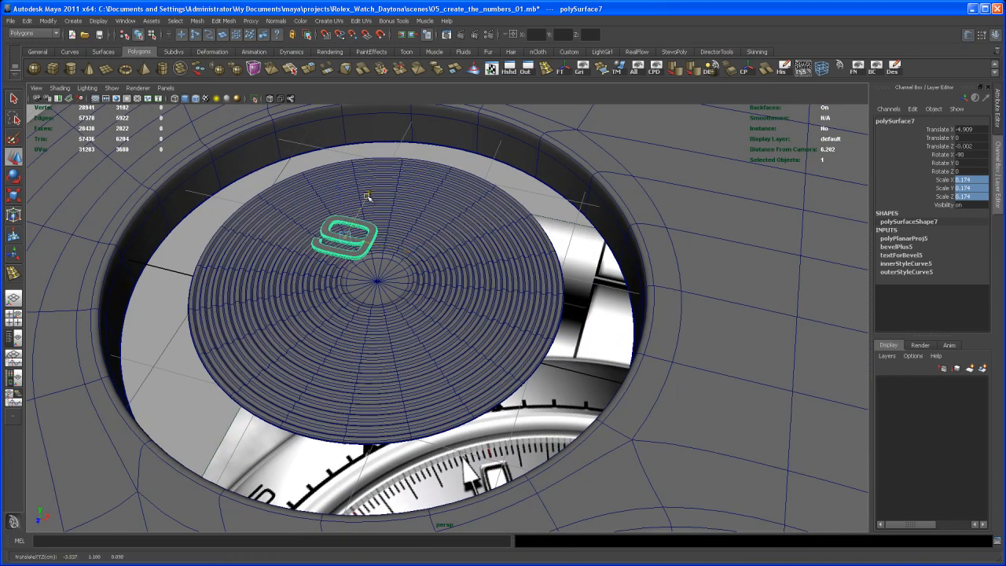
Step: Move the 9 along Z in the top view to about -2.485 so it lines up with the 12
{"action": "left_click_drag", "start_coordinate": [367, 198], "coordinate": [409, 120]}
{"action": "key", "text": "space"}
{"action": "key", "text": "space"}
{"action": "key", "text": "f"}
{"action": "middle_click_drag", "start_coordinate": [299, 195], "coordinate": [326, 213], "text": "alt"}
{"action": "key", "text": "space"}
{"action": "scroll", "coordinate": [444, 223], "scroll_direction": "down", "scroll_amount": 6}
{"action": "left_click_drag", "start_coordinate": [456, 285], "coordinate": [456, 157]}
{"action": "right_click_drag", "start_coordinate": [456, 157], "coordinate": [723, 489], "text": "alt"}
{"action": "middle_click_drag", "start_coordinate": [509, 275], "coordinate": [496, 501], "text": "alt"}
{"action": "right_click_drag", "start_coordinate": [462, 420], "coordinate": [570, 503], "text": "alt"}
{"action": "middle_click_drag", "start_coordinate": [529, 470], "coordinate": [561, 488], "text": "alt"}
{"action": "left_click_drag", "start_coordinate": [412, 244], "coordinate": [412, 238]}
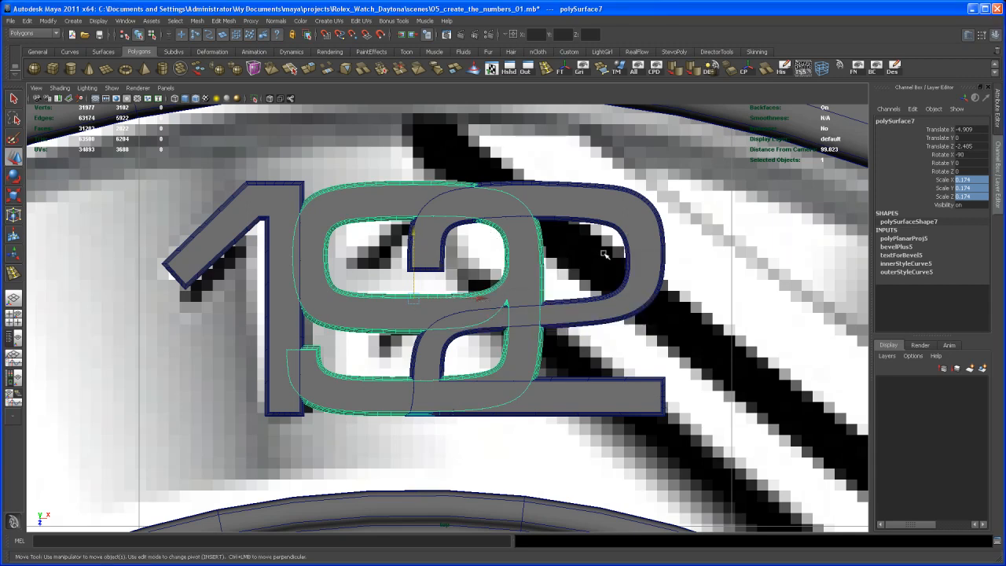
Step: In the perspective view, snap the 9's pivot to the center vertex of the left subdial
{"action": "key", "text": "space"}
{"action": "key", "text": "space"}
{"action": "middle_click_drag", "start_coordinate": [566, 269], "coordinate": [601, 282], "text": "alt"}
{"action": "right_click_drag", "start_coordinate": [601, 281], "coordinate": [514, 240], "text": "alt"}
{"action": "left_click_drag", "start_coordinate": [514, 241], "coordinate": [502, 226], "text": "alt"}
{"action": "middle_click_drag", "start_coordinate": [502, 226], "coordinate": [492, 293], "text": "alt"}
{"action": "right_click_drag", "start_coordinate": [492, 294], "coordinate": [514, 317], "text": "alt"}
{"action": "key", "text": "Insert"}
{"action": "left_click_drag", "start_coordinate": [543, 180], "coordinate": [495, 226]}
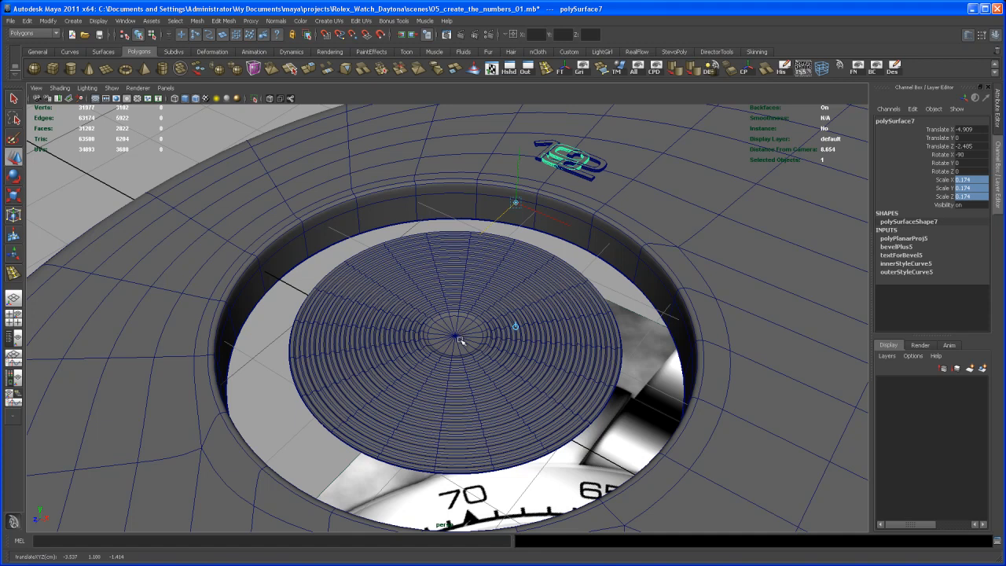
{"action": "key", "text": "v"}
{"action": "middle_click", "coordinate": [455, 337]}
{"action": "key", "text": "Insert"}
Step: Set the 9's Y rotation to 90 to swing it around the subdial to the nine o'clock position
{"action": "left_click_drag", "start_coordinate": [509, 321], "coordinate": [476, 299], "text": "alt"}
{"action": "scroll", "coordinate": [476, 299], "scroll_direction": "down", "scroll_amount": 1}
{"action": "middle_click_drag", "start_coordinate": [476, 298], "coordinate": [492, 288], "text": "alt"}
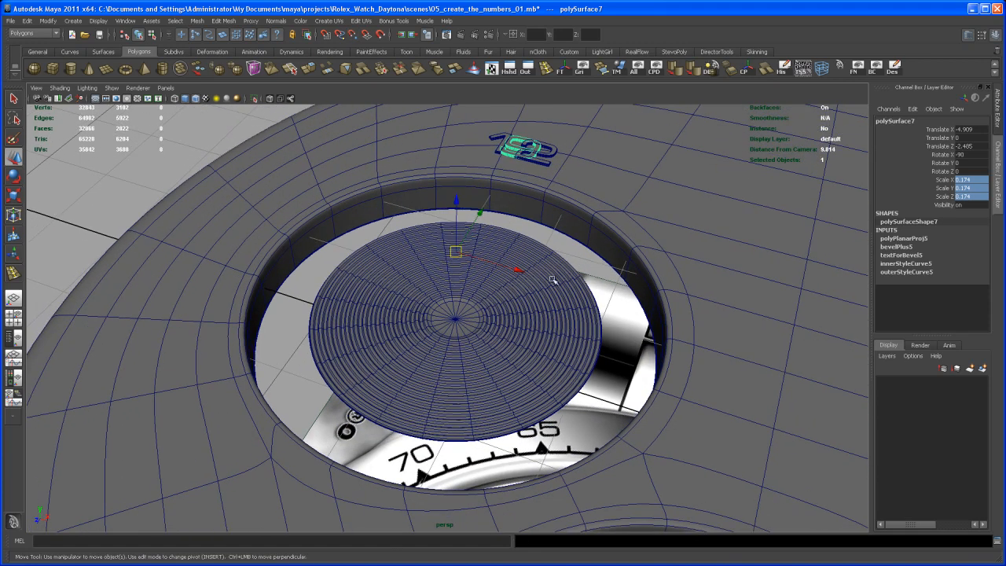
{"action": "left_click", "coordinate": [972, 162]}
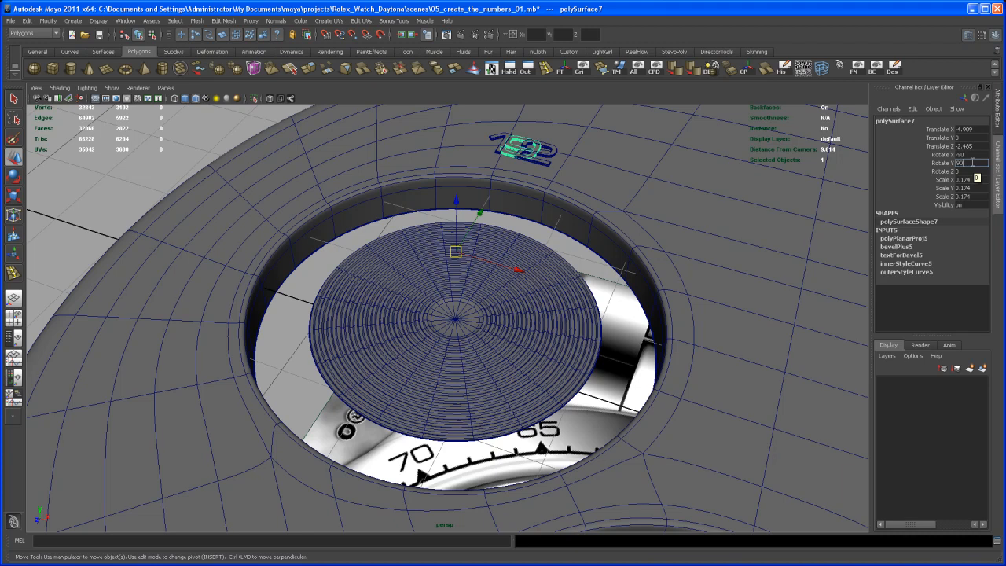
{"action": "key", "text": "Return"}
Step: Duplicate the 9 and set the copy's Y rotation to 180 to form the 6 at the subdial's lower side
{"action": "middle_click_drag", "start_coordinate": [529, 344], "coordinate": [574, 335], "text": "alt"}
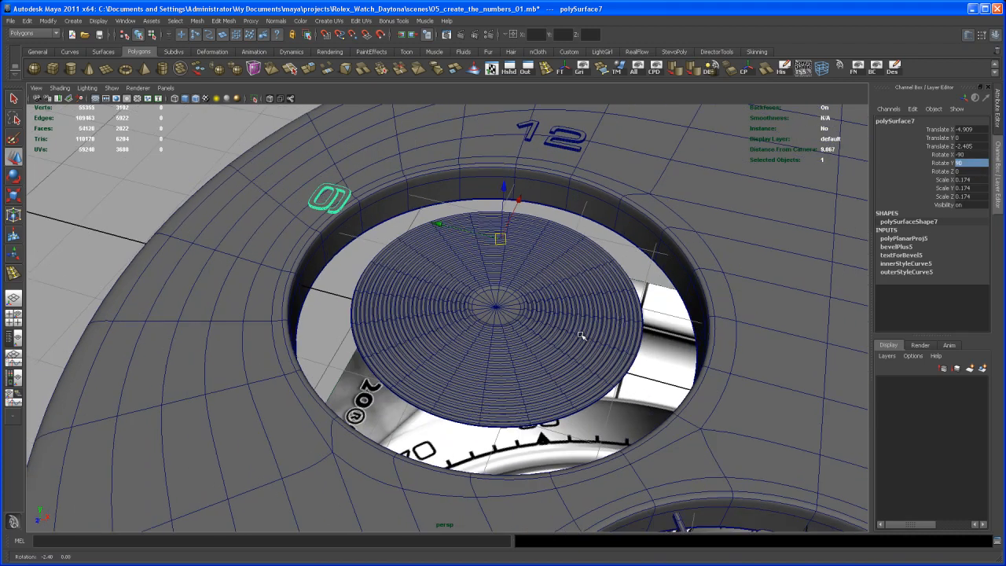
{"action": "right_click_drag", "start_coordinate": [574, 335], "coordinate": [555, 321], "text": "alt"}
{"action": "left_click_drag", "start_coordinate": [554, 322], "coordinate": [550, 429], "text": "alt"}
{"action": "middle_click_drag", "start_coordinate": [519, 487], "coordinate": [562, 354], "text": "alt"}
{"action": "right_click_drag", "start_coordinate": [562, 353], "coordinate": [513, 358], "text": "alt"}
{"action": "left_click_drag", "start_coordinate": [513, 358], "coordinate": [494, 320], "text": "alt"}
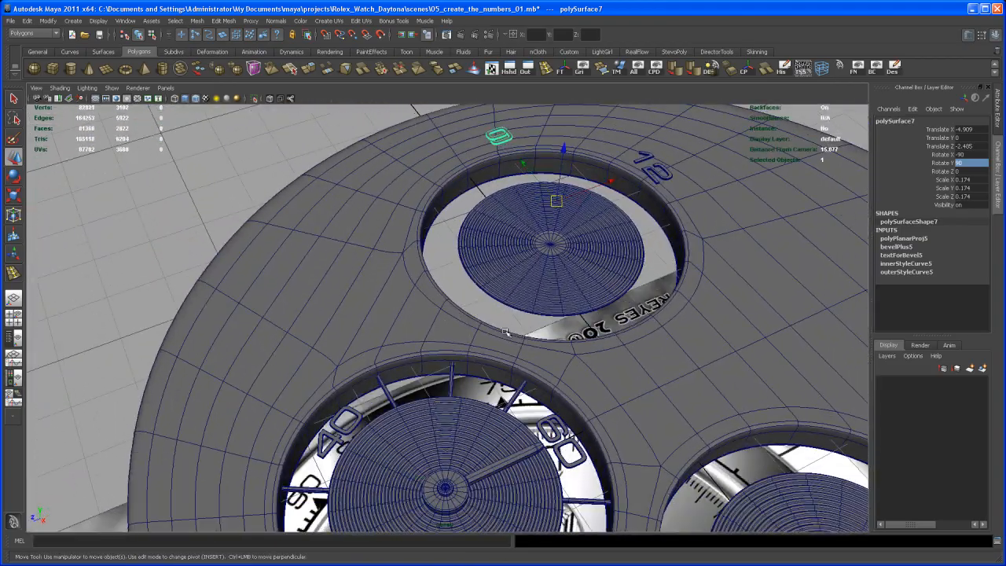
{"action": "key", "text": "ctrl+d"}
{"action": "key", "text": "e"}
{"action": "left_click_drag", "start_coordinate": [563, 298], "coordinate": [588, 292], "text": "alt"}
{"action": "left_click_drag", "start_coordinate": [530, 252], "coordinate": [576, 251]}
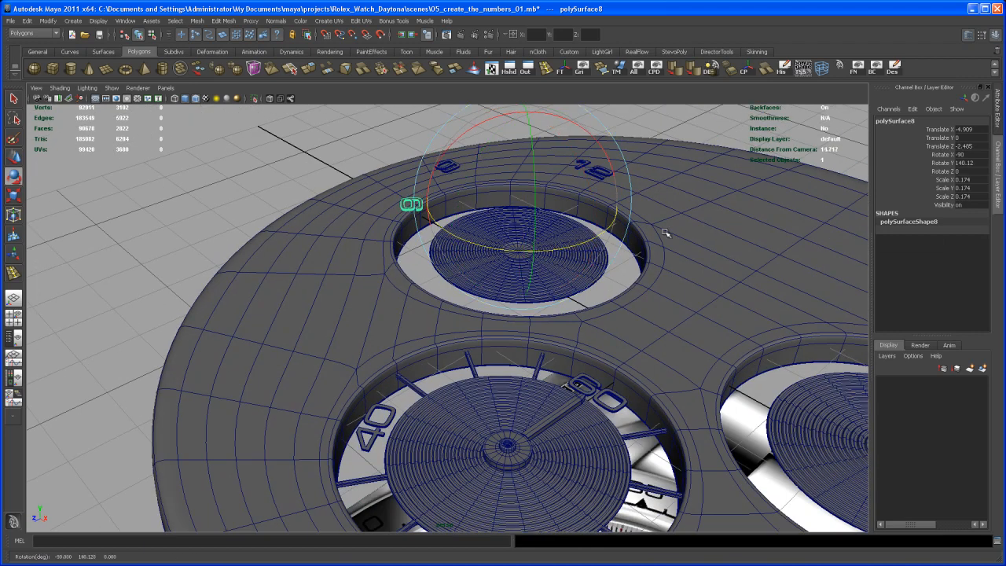
{"action": "double_click", "coordinate": [978, 163]}
{"action": "key", "text": "Return"}
Step: Compare the new 6 on the left subdial with the 6 of the lower subdial's 60
{"action": "left_click_drag", "start_coordinate": [594, 256], "coordinate": [589, 325], "text": "alt"}
{"action": "right_click_drag", "start_coordinate": [589, 325], "coordinate": [648, 336], "text": "alt"}
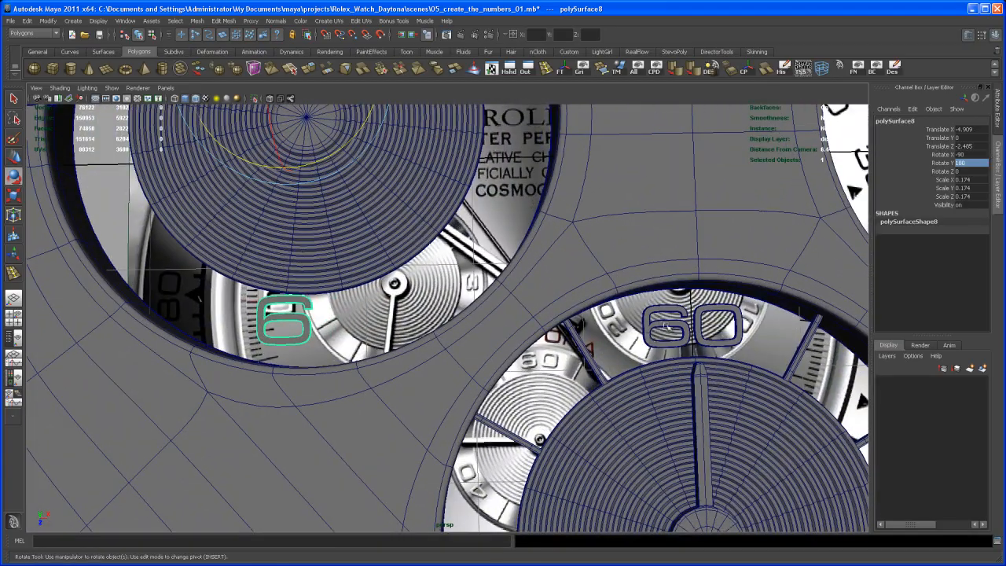
{"action": "left_click", "coordinate": [664, 327]}
{"action": "left_click", "coordinate": [297, 316]}
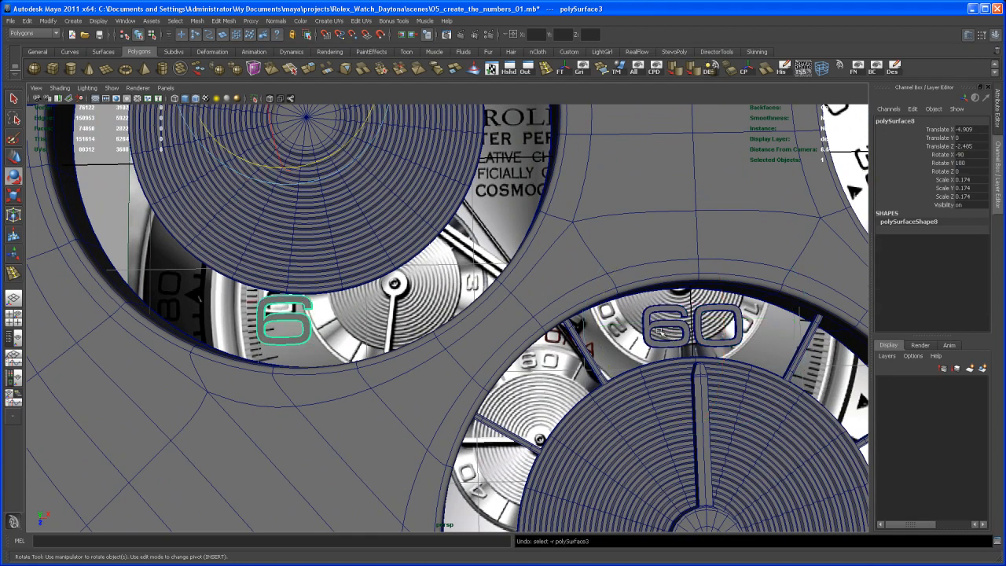
Step: In the top view, frame the 6 on the left subdial and switch it to vertex editing
{"action": "middle_click_drag", "start_coordinate": [308, 323], "coordinate": [403, 327], "text": "alt"}
{"action": "left_click_drag", "start_coordinate": [405, 328], "coordinate": [419, 301], "text": "alt"}
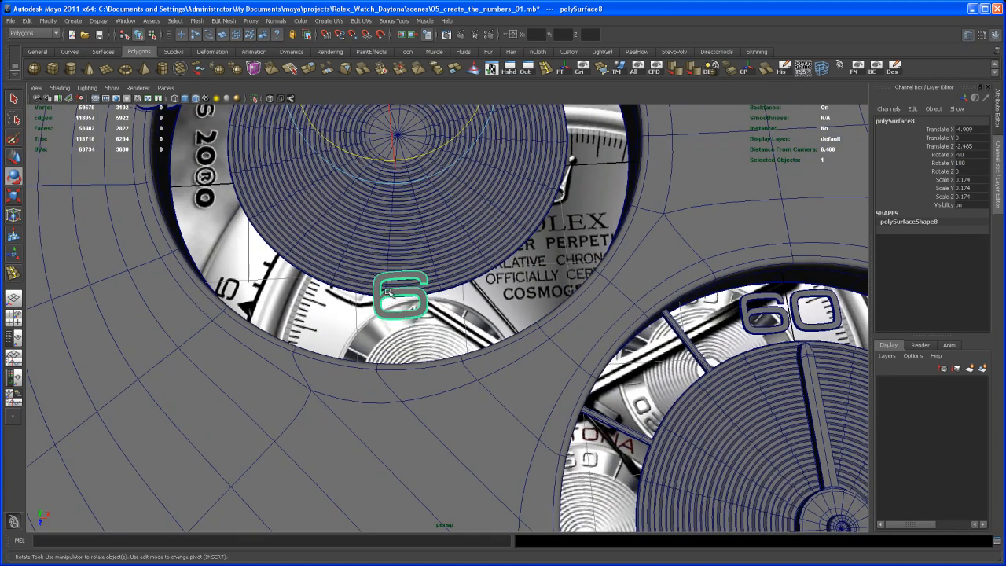
{"action": "right_click_drag", "start_coordinate": [420, 302], "coordinate": [441, 302], "text": "alt"}
{"action": "left_click_drag", "start_coordinate": [442, 302], "coordinate": [462, 321], "text": "alt"}
{"action": "mouse_move", "coordinate": [462, 321]}
{"action": "right_mouse_down", "text": "alt"}
{"action": "mouse_move", "coordinate": [451, 310]}
{"action": "mouse_move", "coordinate": [475, 308]}
{"action": "mouse_move", "coordinate": [466, 308]}
{"action": "right_mouse_up", "text": "alt"}
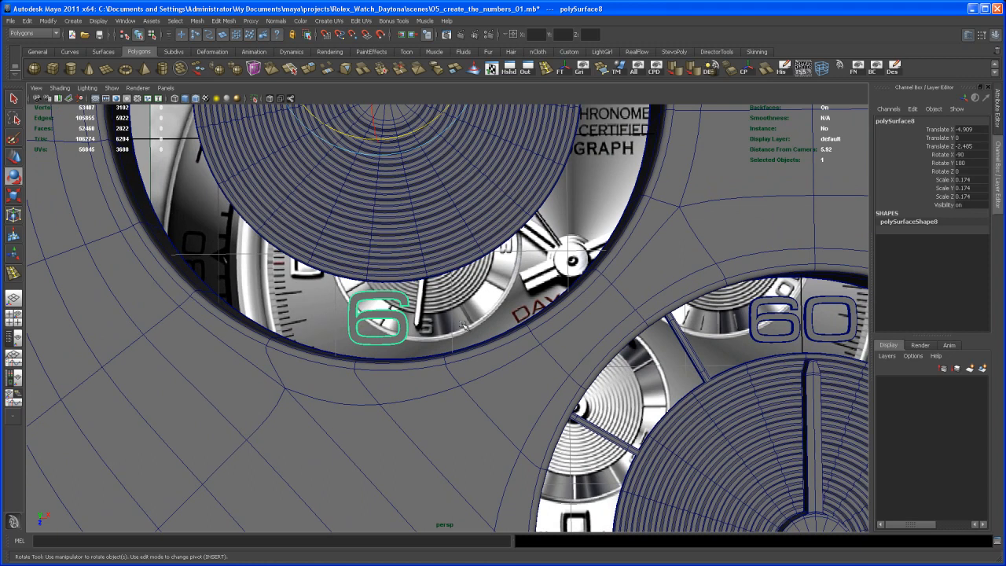
{"action": "key", "text": "space"}
{"action": "key", "text": "space"}
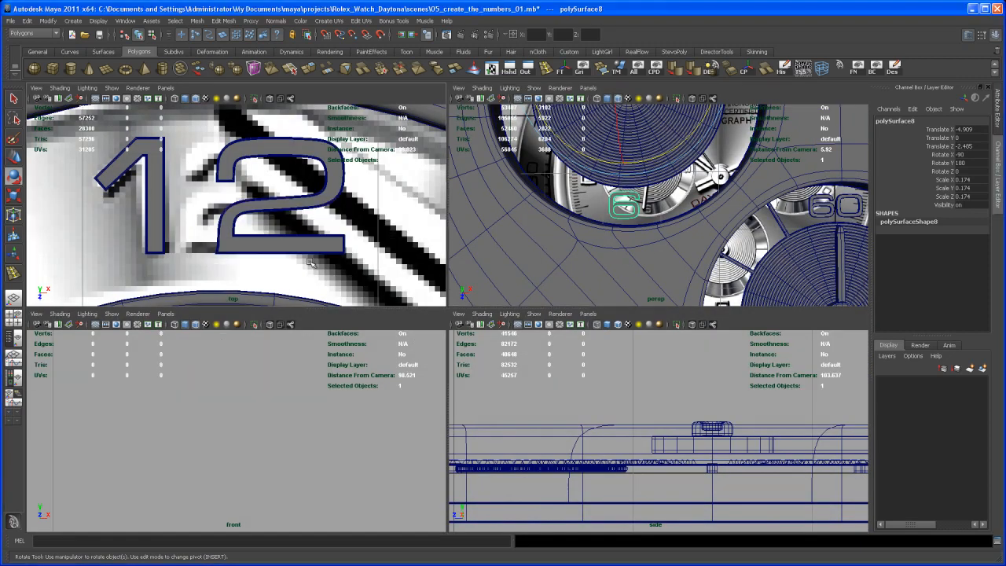
{"action": "middle_click_drag", "start_coordinate": [397, 368], "coordinate": [429, 351], "text": "alt"}
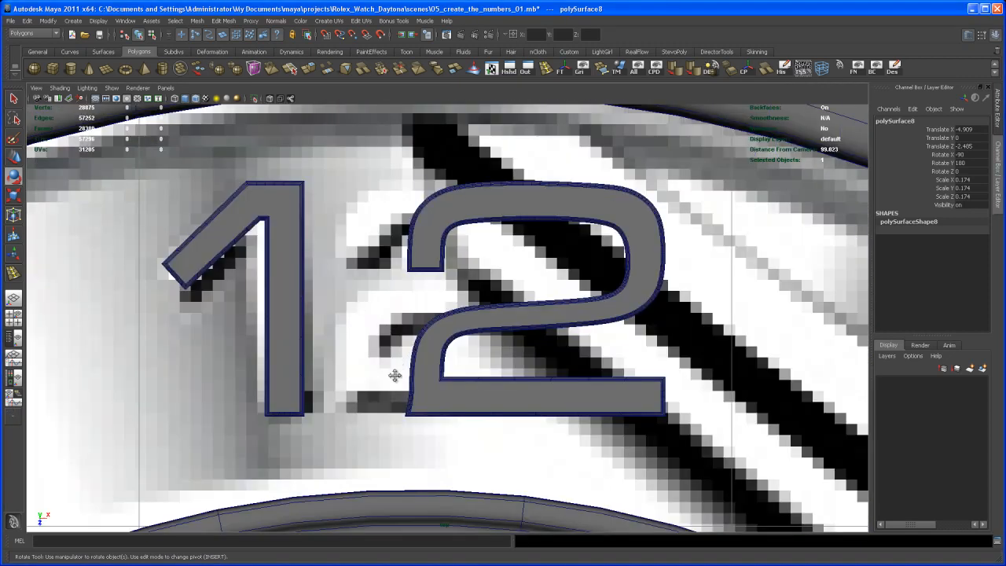
{"action": "key", "text": "f"}
{"action": "right_click_drag", "start_coordinate": [432, 351], "coordinate": [593, 339], "text": "alt"}
{"action": "middle_click_drag", "start_coordinate": [593, 340], "coordinate": [470, 404], "text": "alt"}
{"action": "right_click_drag", "start_coordinate": [469, 404], "coordinate": [482, 392], "text": "alt"}
{"action": "right_click_drag", "start_coordinate": [477, 299], "coordinate": [432, 303]}
{"action": "middle_click_drag", "start_coordinate": [453, 288], "coordinate": [487, 281], "text": "alt"}
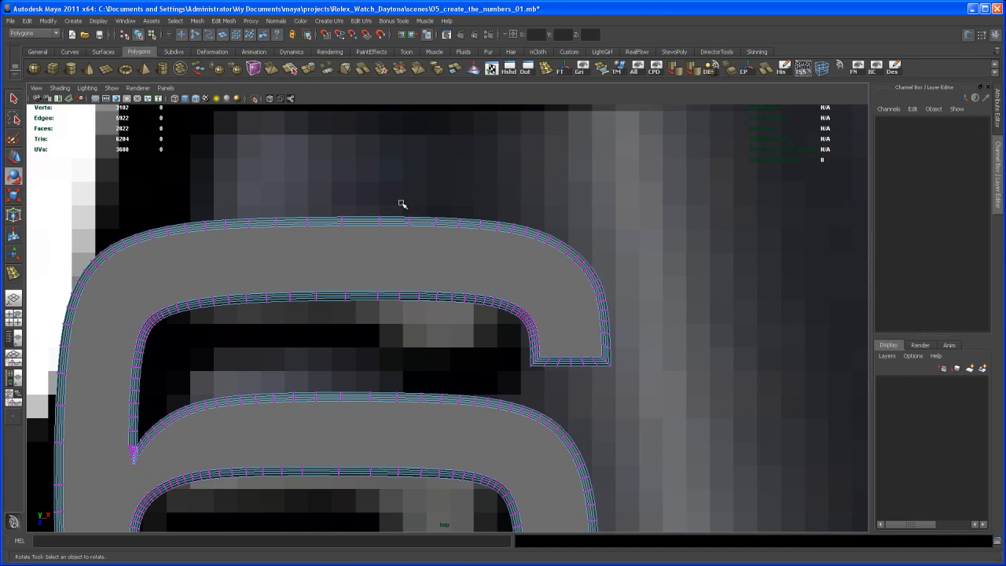
Step: Select the vertices of the 6's upper arm, from the bend beside its stem to the hooked end
{"action": "left_click_drag", "start_coordinate": [395, 203], "coordinate": [652, 402]}
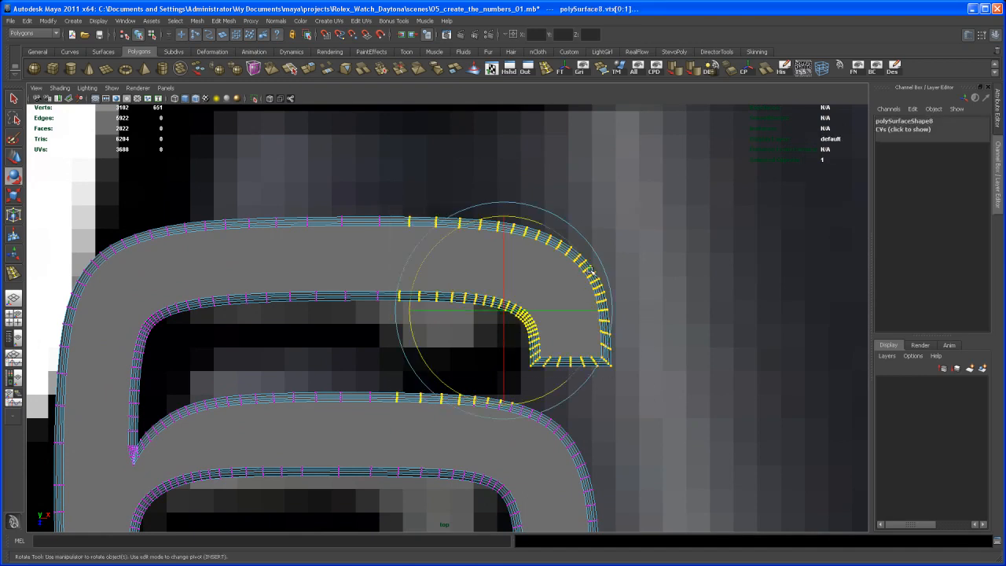
{"action": "key", "text": "w"}
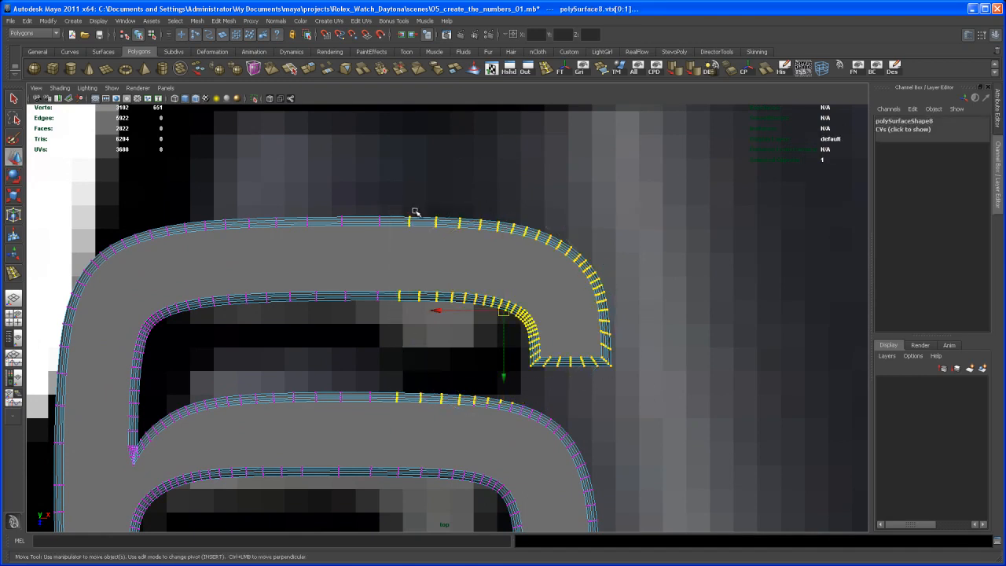
{"action": "left_click_drag", "start_coordinate": [405, 214], "coordinate": [670, 366]}
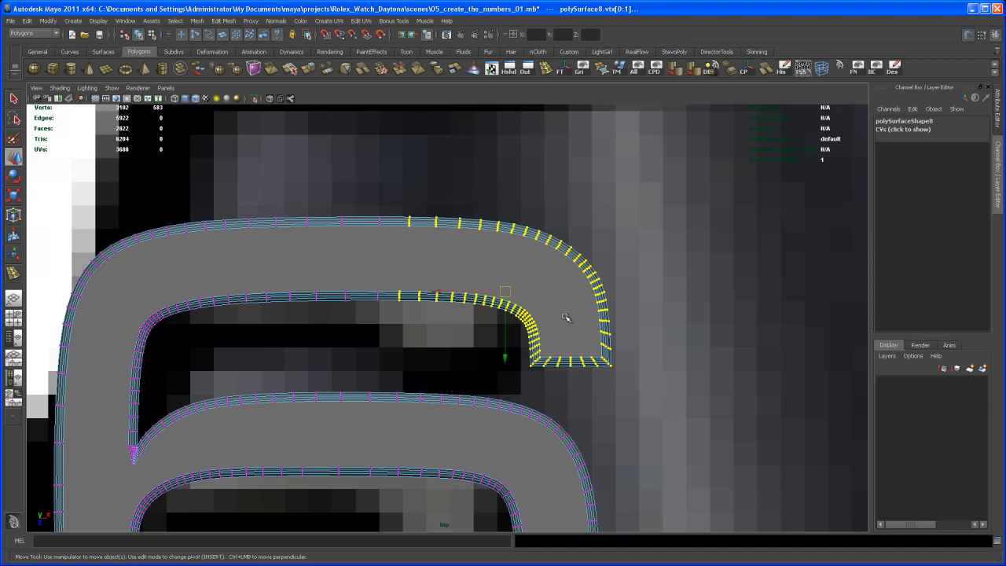
{"action": "middle_click_drag", "start_coordinate": [574, 328], "coordinate": [583, 299], "text": "alt"}
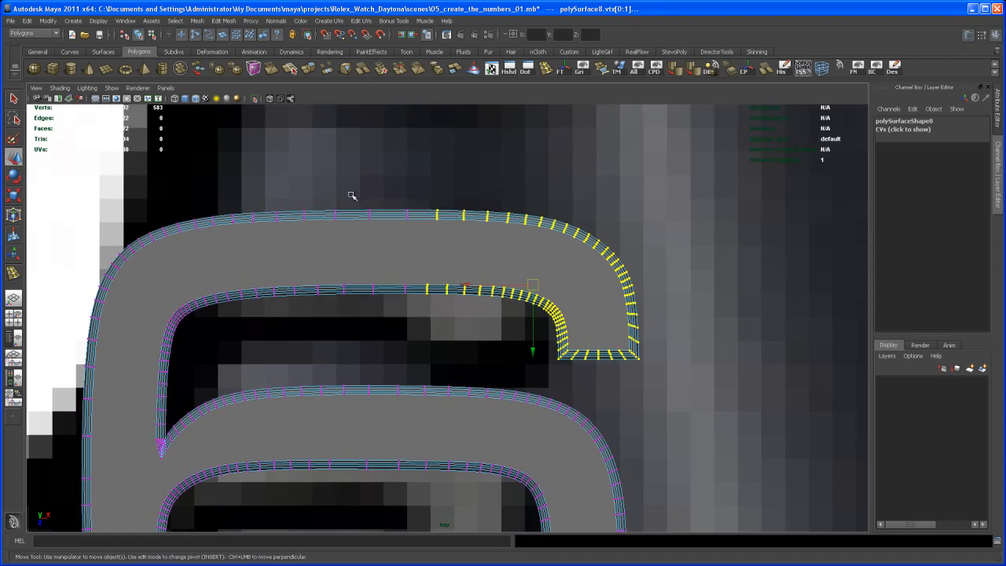
{"action": "left_click_drag", "start_coordinate": [269, 201], "coordinate": [740, 370]}
{"action": "scroll", "coordinate": [535, 265], "scroll_direction": "up", "scroll_amount": 2}
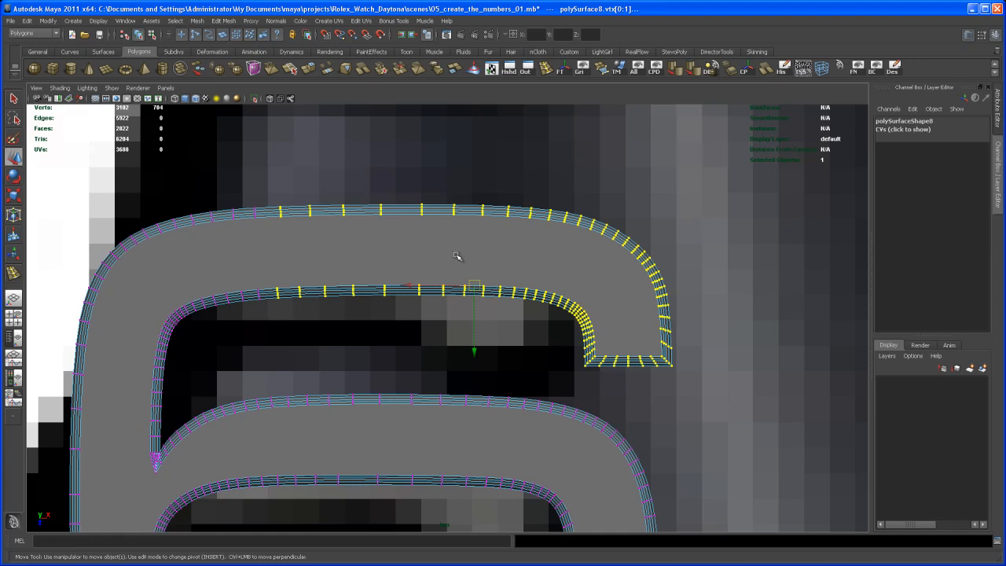
Step: Move the scale pivot to the stem end of the selected vertices, slightly shorten the arm horizontally, and deselect the 6
{"action": "key", "text": "r"}
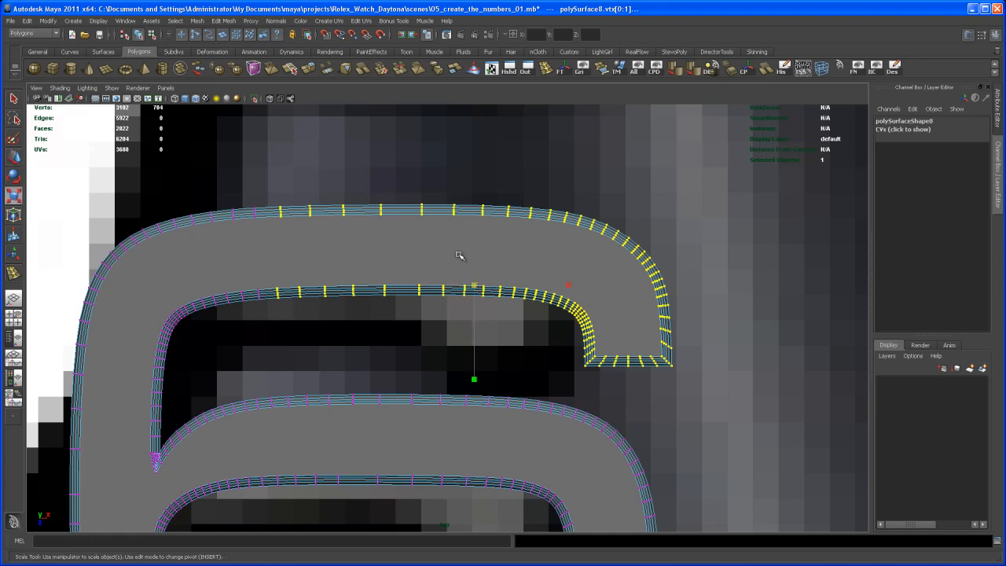
{"action": "key", "text": "Insert"}
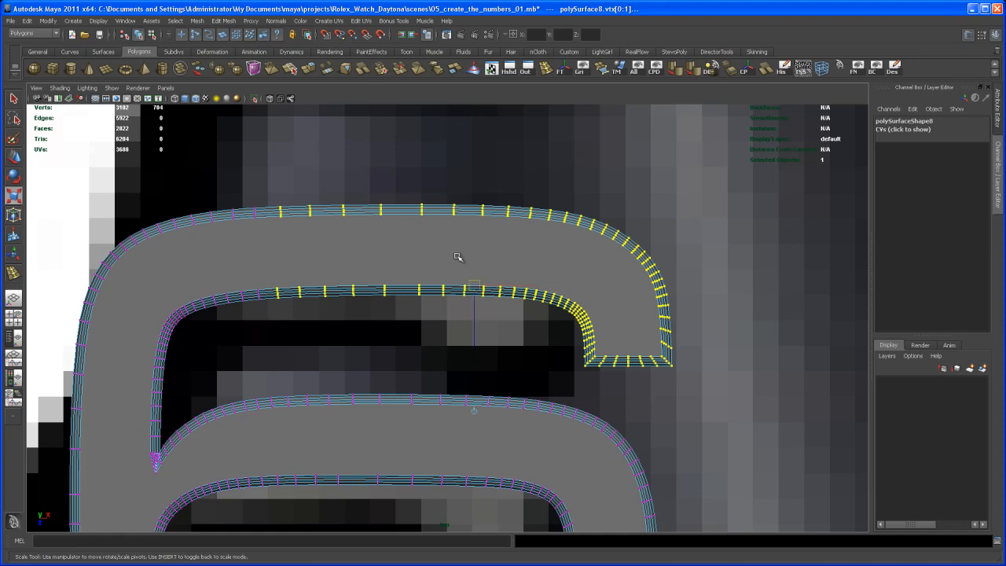
{"action": "middle_click_drag", "start_coordinate": [531, 289], "coordinate": [334, 293]}
{"action": "key", "text": "Insert"}
{"action": "left_click_drag", "start_coordinate": [370, 285], "coordinate": [363, 287]}
{"action": "right_click_drag", "start_coordinate": [463, 308], "coordinate": [519, 361], "text": "alt"}
{"action": "middle_click_drag", "start_coordinate": [518, 362], "coordinate": [509, 325], "text": "alt"}
{"action": "right_click_drag", "start_coordinate": [510, 325], "coordinate": [449, 349], "text": "alt"}
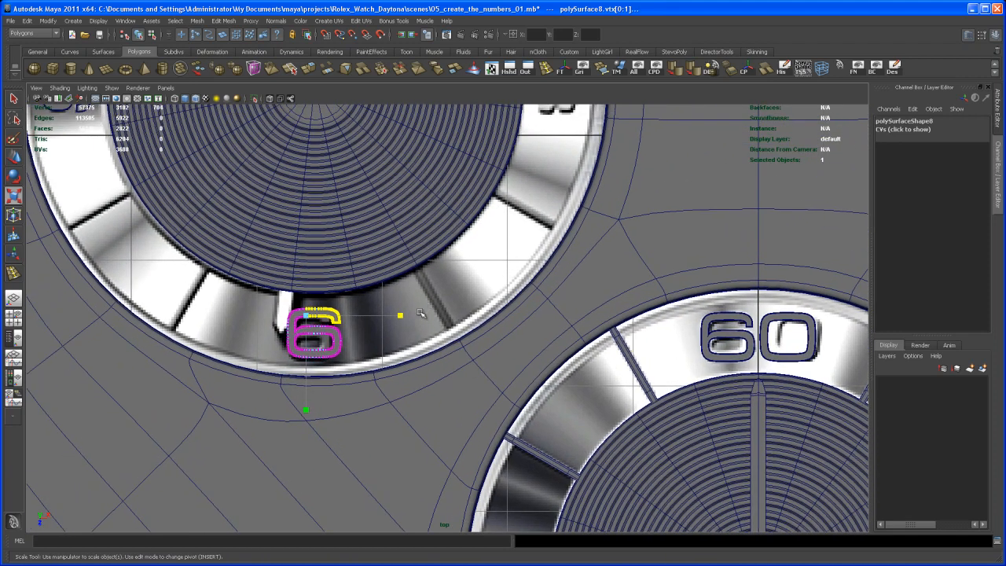
{"action": "key", "text": "q"}
{"action": "left_click", "coordinate": [413, 311]}
Step: Compare the reshaped 6 with the reference image and the other subdial numerals in the top view
{"action": "middle_click_drag", "start_coordinate": [384, 307], "coordinate": [381, 301], "text": "alt"}
{"action": "right_click_drag", "start_coordinate": [309, 309], "coordinate": [317, 312]}
{"action": "middle_click_drag", "start_coordinate": [350, 311], "coordinate": [321, 290], "text": "alt"}
{"action": "scroll", "coordinate": [349, 298], "scroll_direction": "down", "scroll_amount": 3}
{"action": "right_click_drag", "start_coordinate": [321, 290], "coordinate": [379, 302], "text": "alt"}
{"action": "middle_click_drag", "start_coordinate": [379, 302], "coordinate": [279, 341], "text": "alt"}
{"action": "right_click_drag", "start_coordinate": [337, 362], "coordinate": [367, 373], "text": "alt"}
{"action": "middle_click_drag", "start_coordinate": [354, 346], "coordinate": [378, 357], "text": "alt"}
{"action": "right_click_drag", "start_coordinate": [378, 358], "coordinate": [370, 353], "text": "alt"}
{"action": "middle_click_drag", "start_coordinate": [370, 354], "coordinate": [377, 317], "text": "alt"}
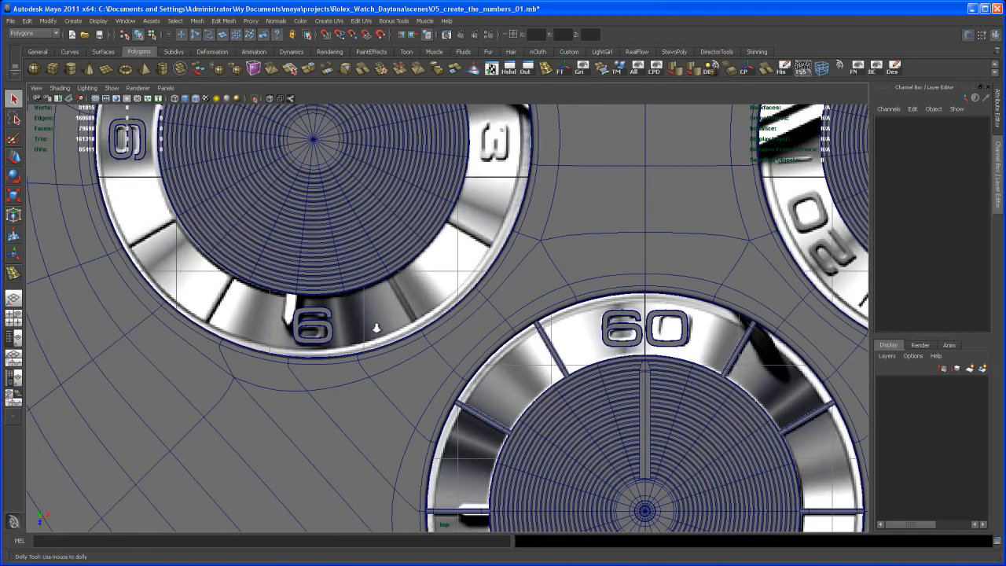
{"action": "right_click_drag", "start_coordinate": [375, 322], "coordinate": [366, 350], "text": "alt"}
{"action": "middle_click_drag", "start_coordinate": [366, 350], "coordinate": [380, 338], "text": "alt"}
{"action": "middle_click_drag", "start_coordinate": [409, 299], "coordinate": [381, 366], "text": "alt"}
{"action": "right_click_drag", "start_coordinate": [382, 366], "coordinate": [339, 365], "text": "alt"}
{"action": "mouse_move", "coordinate": [340, 365]}
{"action": "middle_mouse_down", "text": "alt"}
{"action": "mouse_move", "coordinate": [311, 383]}
{"action": "mouse_move", "coordinate": [343, 350]}
{"action": "middle_mouse_up", "text": "alt"}
{"action": "right_click_drag", "start_coordinate": [342, 350], "coordinate": [369, 349], "text": "alt"}
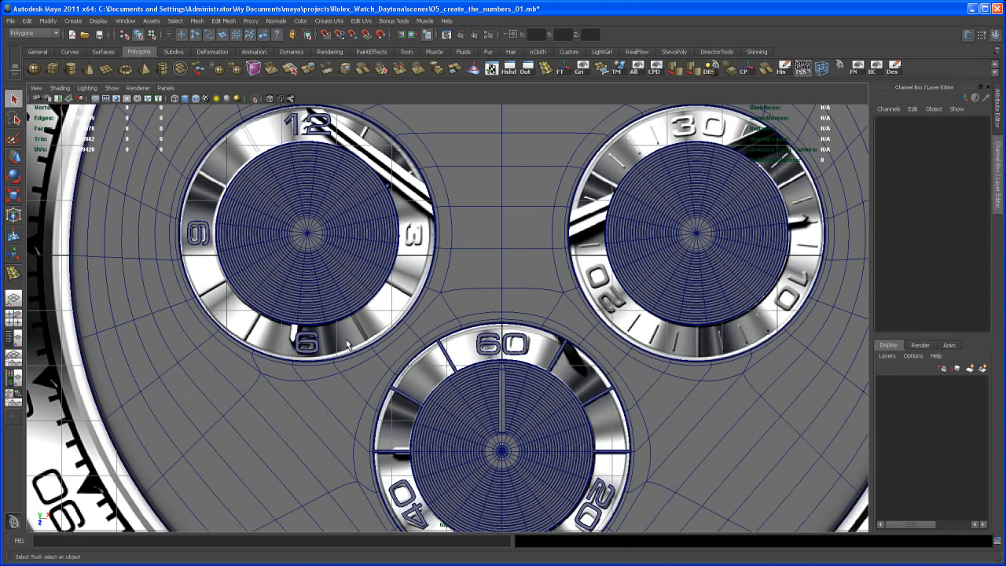
{"action": "middle_click_drag", "start_coordinate": [350, 286], "coordinate": [346, 318], "text": "alt"}
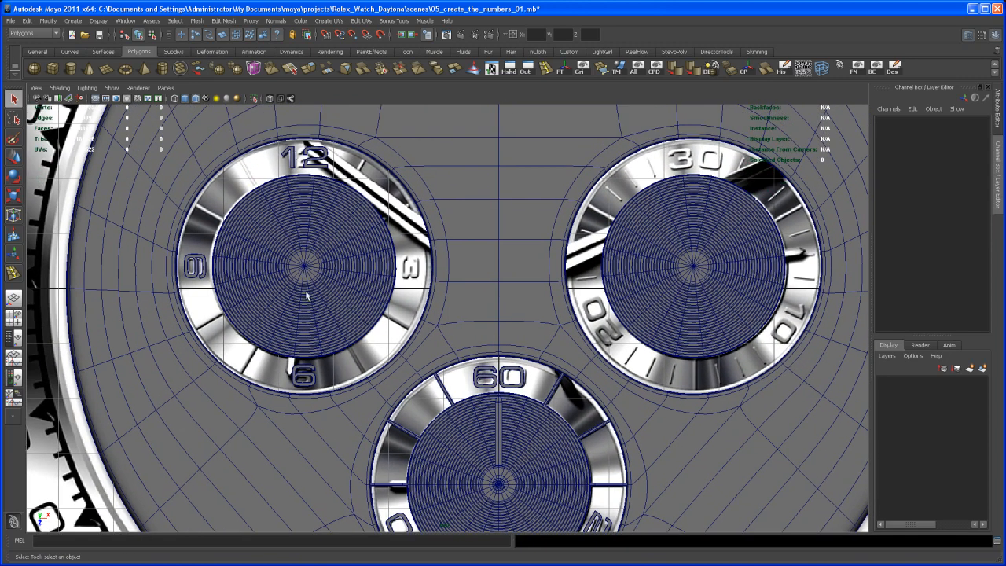
{"action": "middle_click_drag", "start_coordinate": [423, 260], "coordinate": [417, 320], "text": "alt"}
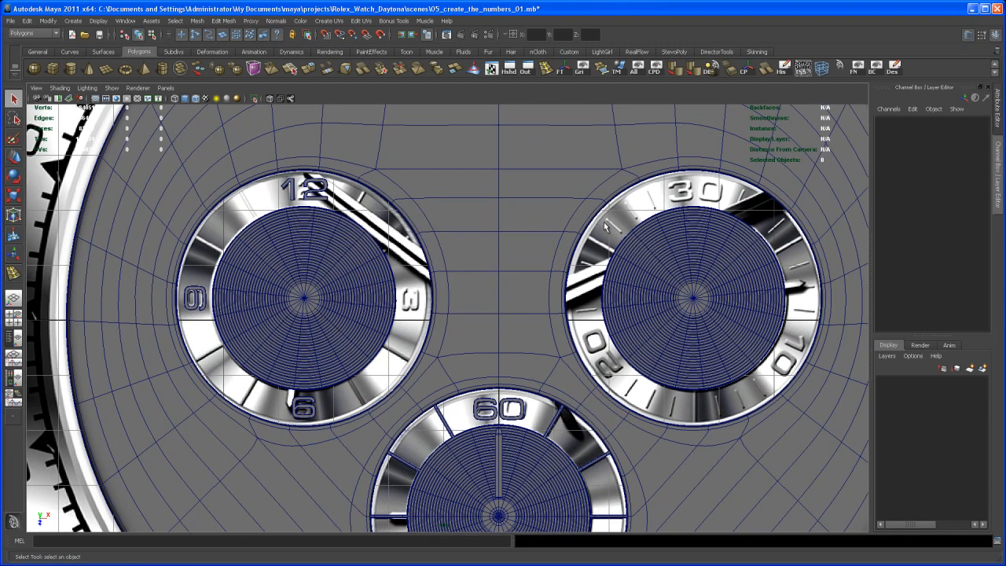
Step: Examine how the 12, 9 and 6 sit around the left subdial in the perspective view
{"action": "key", "text": "space"}
{"action": "key", "text": "space"}
{"action": "left_click_drag", "start_coordinate": [663, 237], "coordinate": [513, 300], "text": "alt"}
{"action": "mouse_move", "coordinate": [514, 302]}
{"action": "right_mouse_down", "text": "alt"}
{"action": "mouse_move", "coordinate": [527, 366]}
{"action": "mouse_move", "coordinate": [505, 285]}
{"action": "right_mouse_up", "text": "alt"}
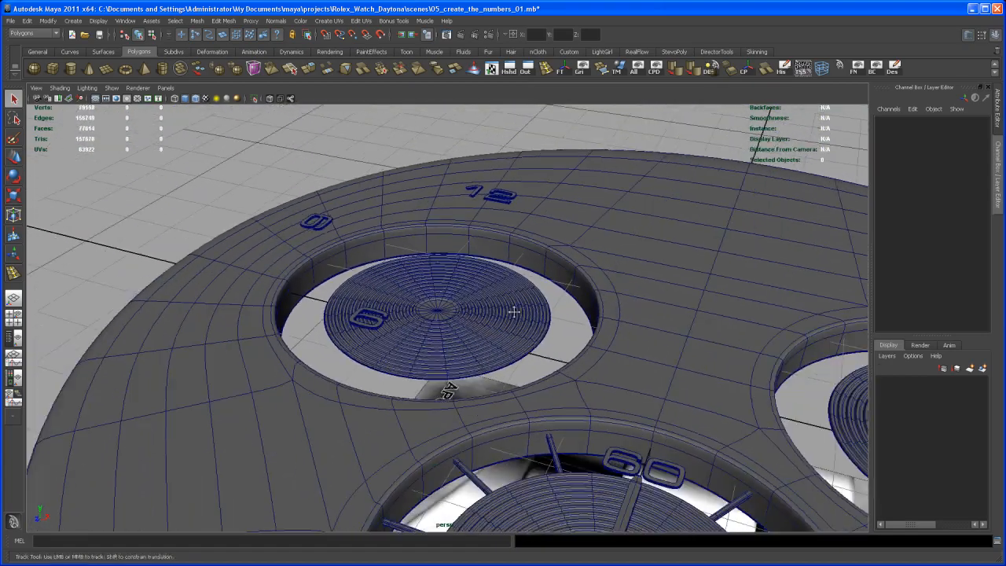
{"action": "left_click_drag", "start_coordinate": [506, 285], "coordinate": [517, 360], "text": "alt"}
{"action": "right_click_drag", "start_coordinate": [517, 361], "coordinate": [518, 312], "text": "alt"}
{"action": "left_click_drag", "start_coordinate": [518, 311], "coordinate": [533, 362], "text": "alt"}
{"action": "middle_click_drag", "start_coordinate": [534, 362], "coordinate": [536, 348], "text": "alt"}
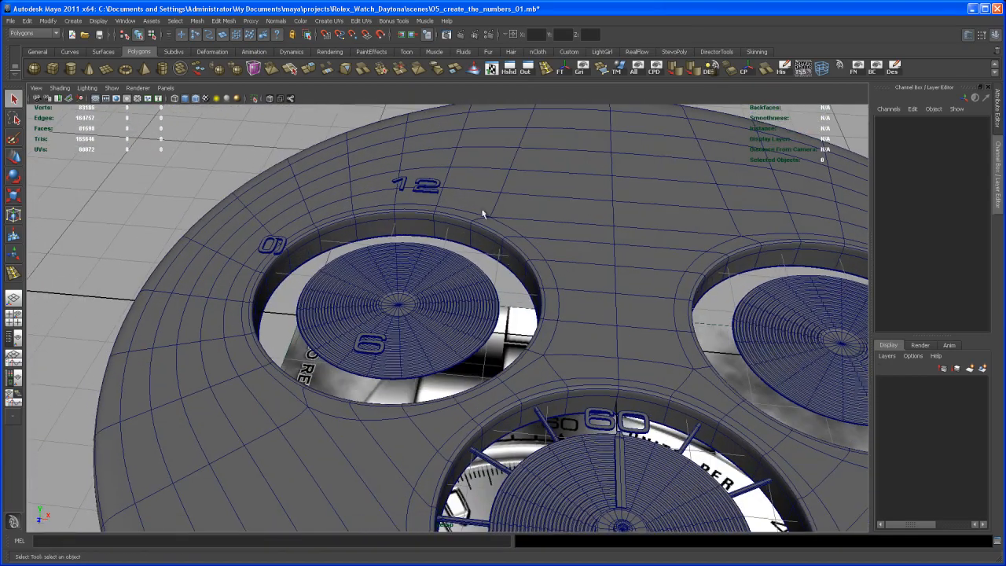
{"action": "left_click_drag", "start_coordinate": [518, 355], "coordinate": [487, 414], "text": "alt"}
{"action": "right_click_drag", "start_coordinate": [487, 413], "coordinate": [515, 359], "text": "alt"}
{"action": "left_click_drag", "start_coordinate": [516, 358], "coordinate": [493, 313], "text": "alt"}
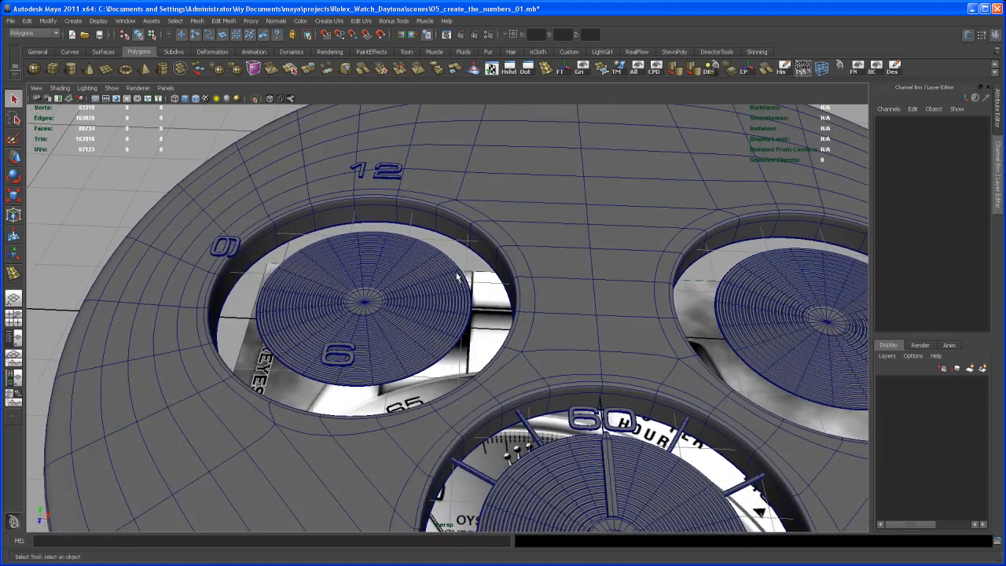
Step: Create the numeral 3 as bevelled text in the MicrogrammaDMedExt font and select its mesh
{"action": "left_click", "coordinate": [73, 20]}
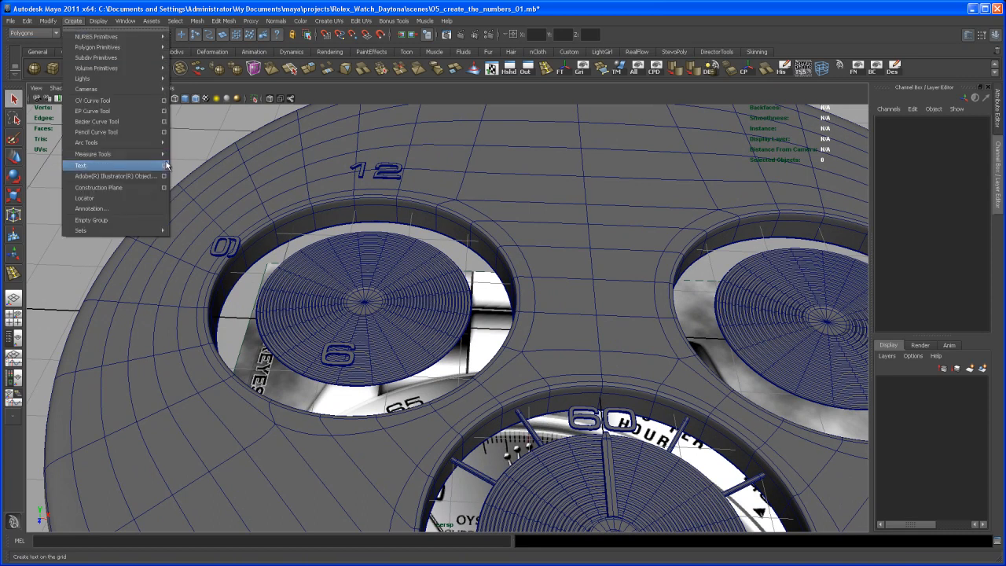
{"action": "left_click", "coordinate": [165, 166]}
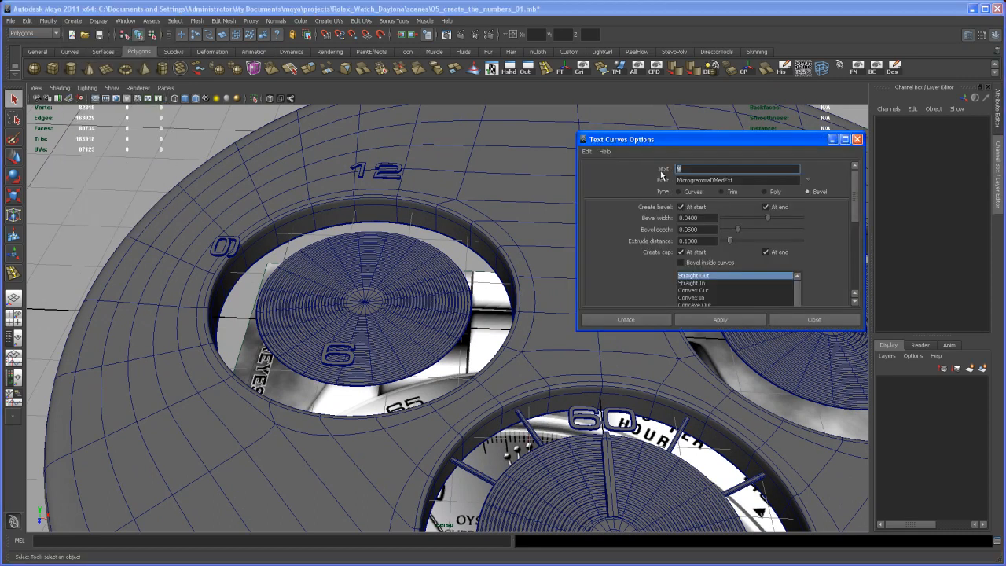
{"action": "left_click", "coordinate": [720, 319]}
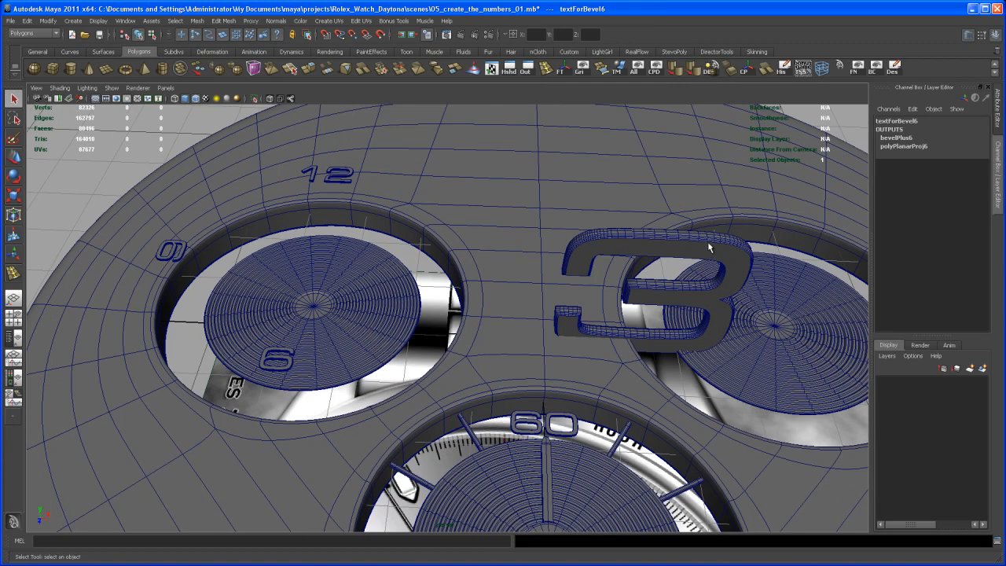
{"action": "left_click", "coordinate": [720, 282]}
{"action": "left_click_drag", "start_coordinate": [722, 282], "coordinate": [744, 254], "text": "alt"}
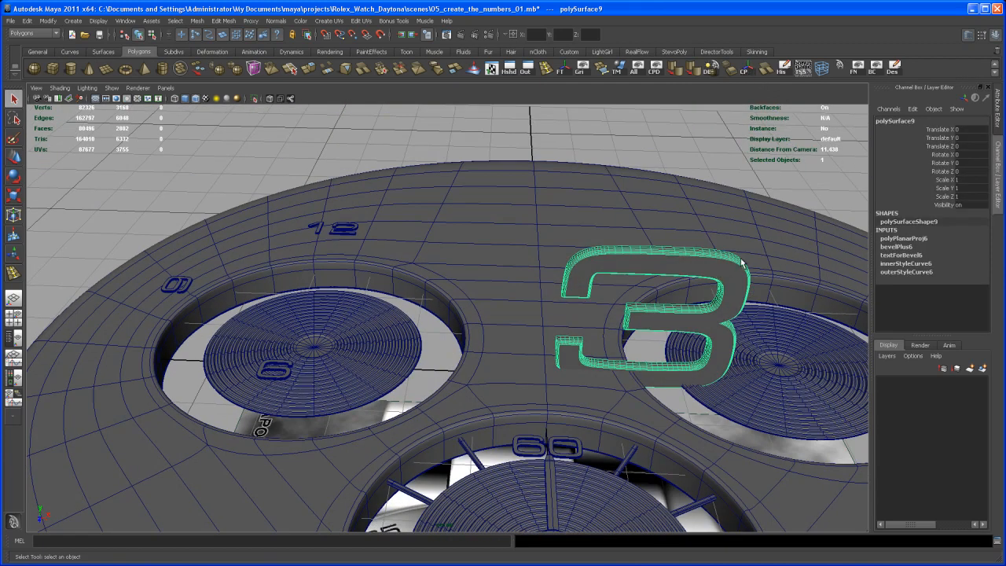
Step: Set the 3's X rotation to -90 and its X, Y and Z scale to 0.174
{"action": "key", "text": "e"}
{"action": "left_click_drag", "start_coordinate": [668, 288], "coordinate": [928, 171]}
{"action": "left_click", "coordinate": [980, 154]}
{"action": "type", "text": "-90"}
{"action": "key", "text": "Return"}
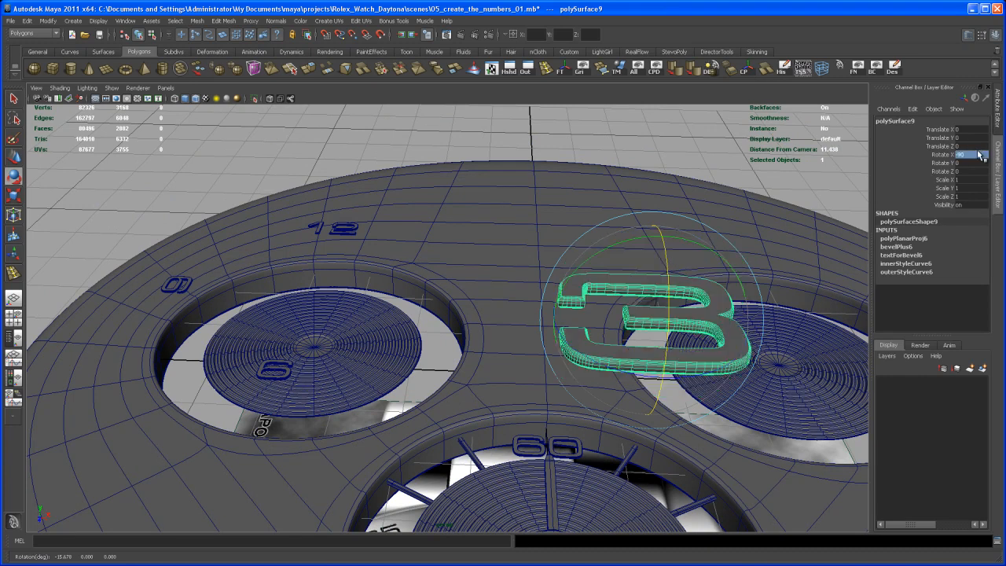
{"action": "left_click_drag", "start_coordinate": [969, 180], "coordinate": [965, 197]}
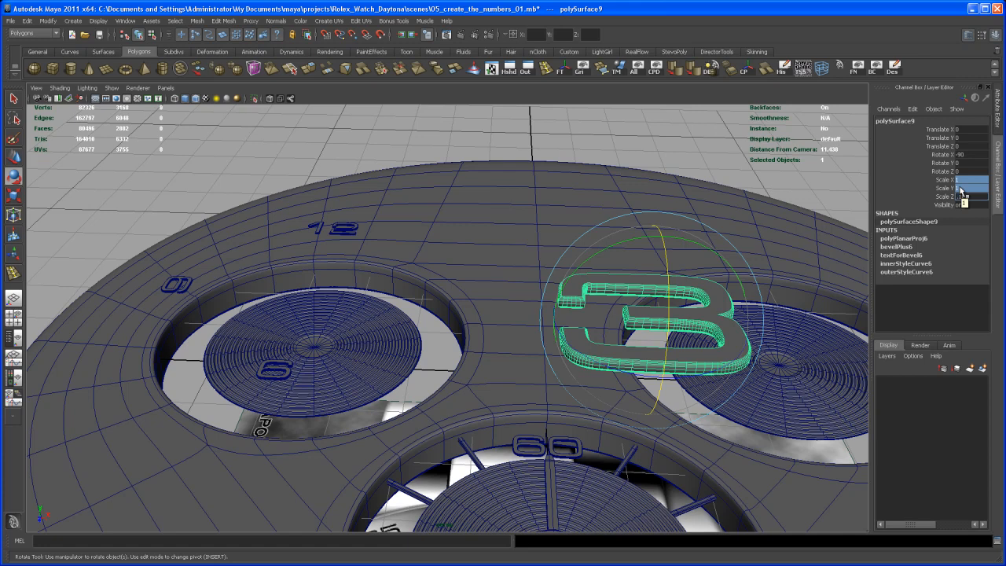
{"action": "key", "text": "Return"}
Step: Move the 3 over to the left subdial and snap it along X to the subdial's center vertex
{"action": "key", "text": "w"}
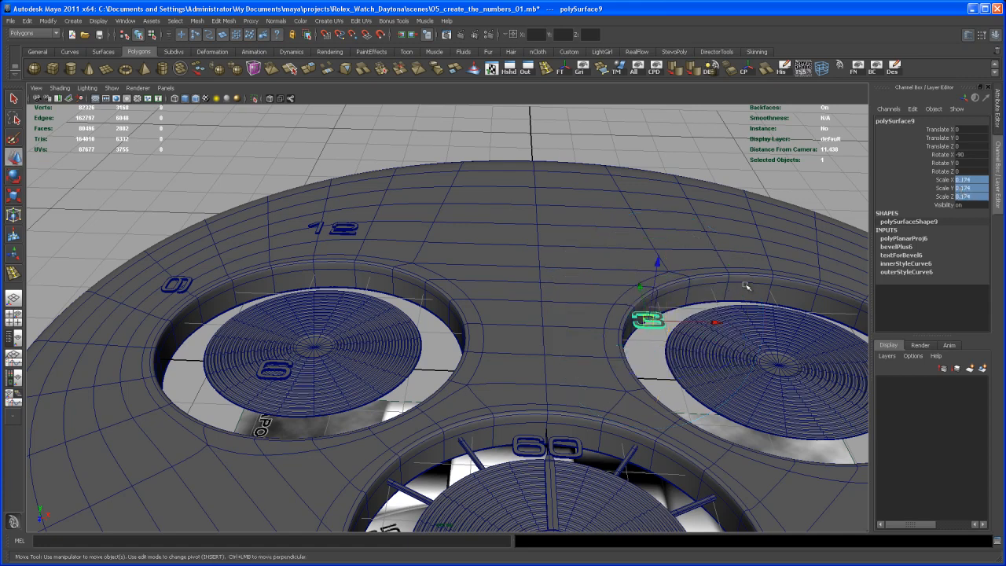
{"action": "left_click_drag", "start_coordinate": [715, 322], "coordinate": [415, 329]}
{"action": "left_click_drag", "start_coordinate": [415, 328], "coordinate": [472, 364], "text": "alt"}
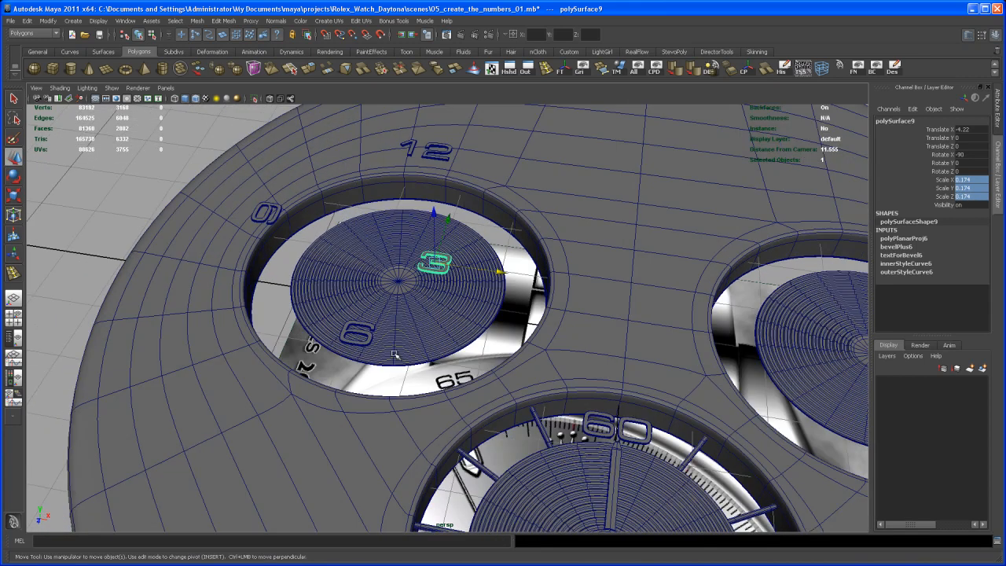
{"action": "right_click_drag", "start_coordinate": [433, 363], "coordinate": [455, 369], "text": "alt"}
{"action": "left_click_drag", "start_coordinate": [455, 369], "coordinate": [463, 346], "text": "alt"}
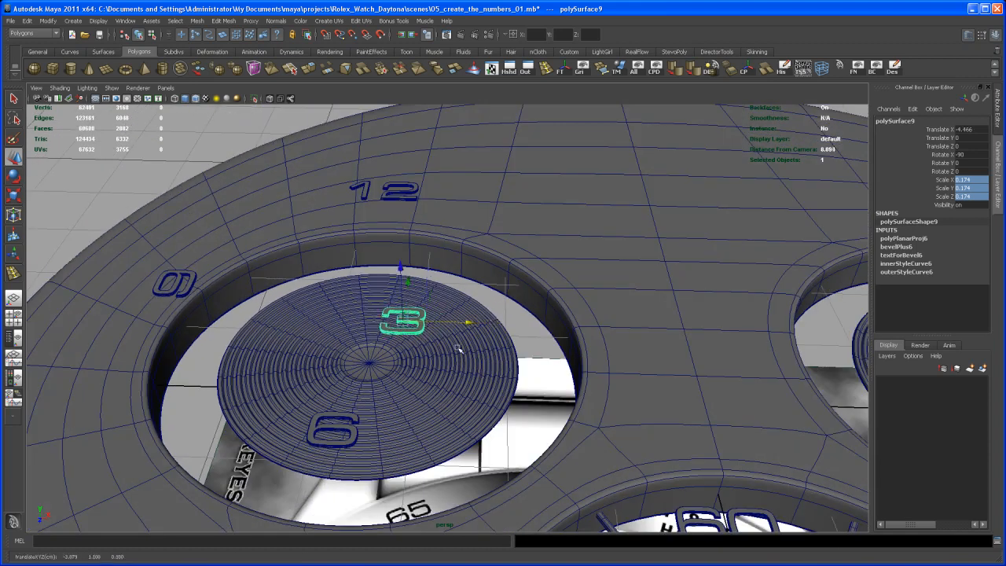
{"action": "key", "text": "v"}
{"action": "middle_click_drag", "start_coordinate": [367, 361], "coordinate": [371, 364]}
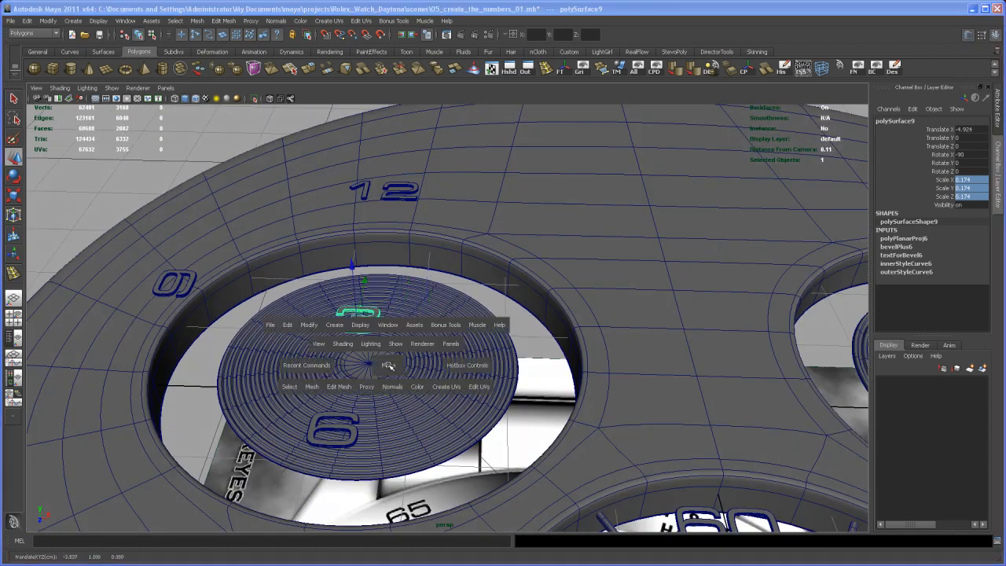
Step: In the top view, move the 3 along Z and align it with the height of the 12
{"action": "key", "text": "space"}
{"action": "key", "text": "space"}
{"action": "middle_click_drag", "start_coordinate": [284, 254], "coordinate": [368, 279], "text": "alt"}
{"action": "left_click_drag", "start_coordinate": [386, 284], "coordinate": [375, 151]}
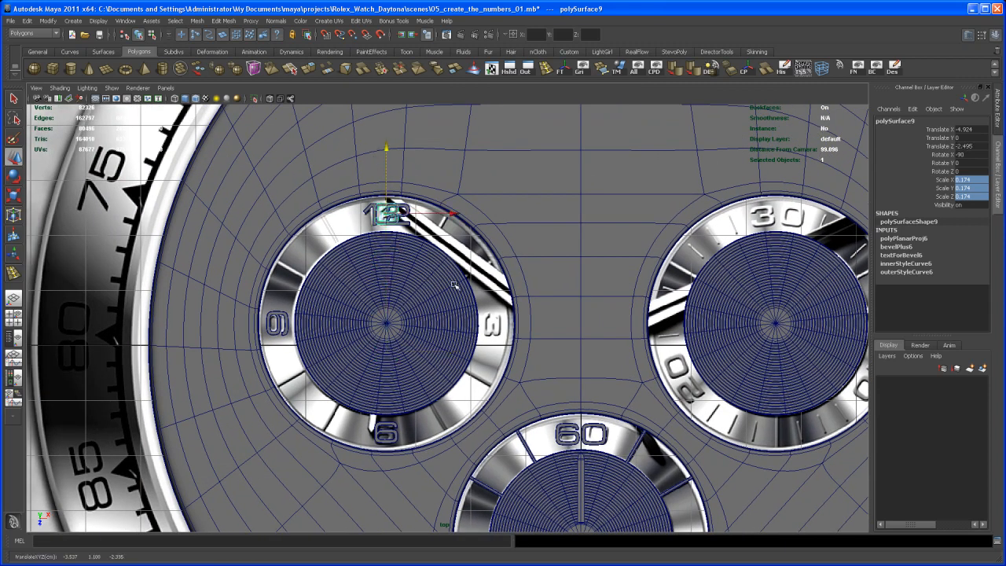
{"action": "key", "text": "f"}
{"action": "left_click_drag", "start_coordinate": [444, 254], "coordinate": [445, 261]}
Step: In the perspective view, snap the 3's pivot to the center vertex of the left subdial
{"action": "key", "text": "space"}
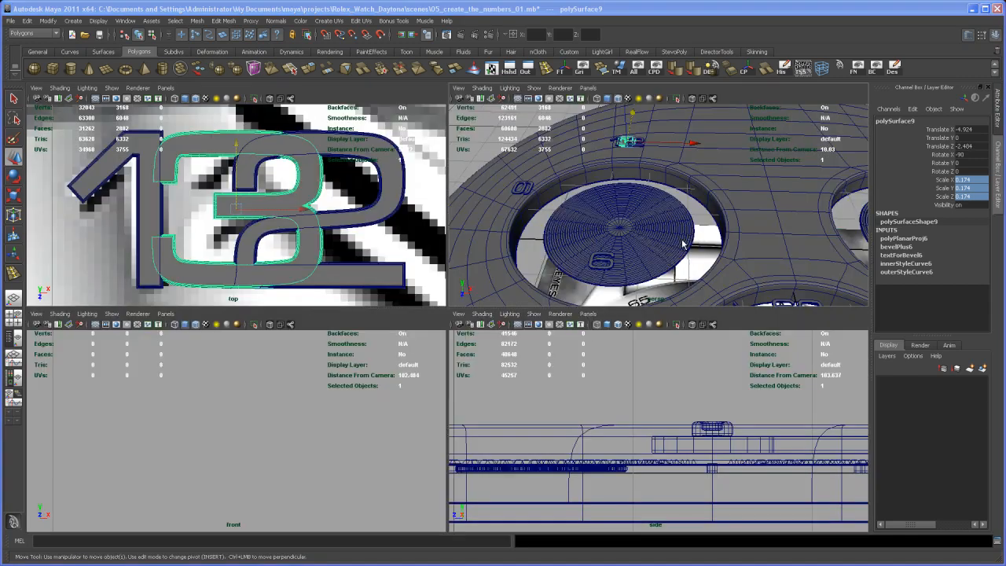
{"action": "key", "text": "space"}
{"action": "left_click_drag", "start_coordinate": [522, 289], "coordinate": [573, 293], "text": "alt"}
{"action": "key", "text": "Insert"}
{"action": "left_click_drag", "start_coordinate": [510, 190], "coordinate": [490, 231]}
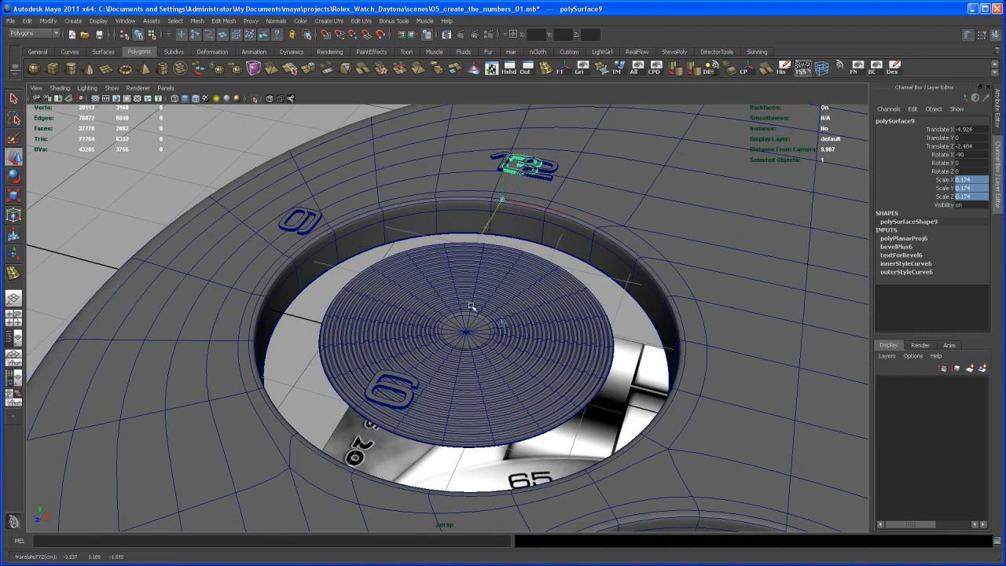
{"action": "key", "text": "v"}
{"action": "middle_click_drag", "start_coordinate": [466, 333], "coordinate": [471, 329]}
{"action": "key", "text": "Insert"}
Step: Set the 3's Y rotation to -90 to swing it around the subdial to the three o'clock position
{"action": "left_click_drag", "start_coordinate": [490, 332], "coordinate": [450, 290], "text": "alt"}
{"action": "key", "text": "e"}
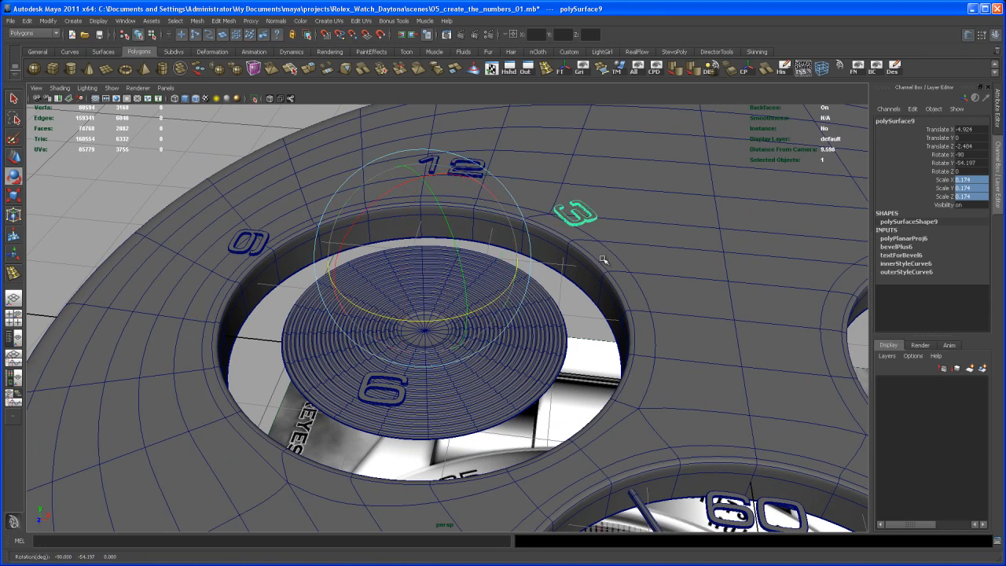
{"action": "double_click", "coordinate": [980, 162]}
{"action": "type", "text": "-90"}
{"action": "key", "text": "Return"}
Step: Select the 12, 9, 6 and 3 numerals of the left subdial, group them and center the group's pivot
{"action": "key", "text": "q"}
{"action": "left_click_drag", "start_coordinate": [562, 358], "coordinate": [575, 277], "text": "alt"}
{"action": "middle_click_drag", "start_coordinate": [575, 277], "coordinate": [585, 290], "text": "alt"}
{"action": "left_click_drag", "start_coordinate": [585, 290], "coordinate": [438, 188], "text": "alt"}
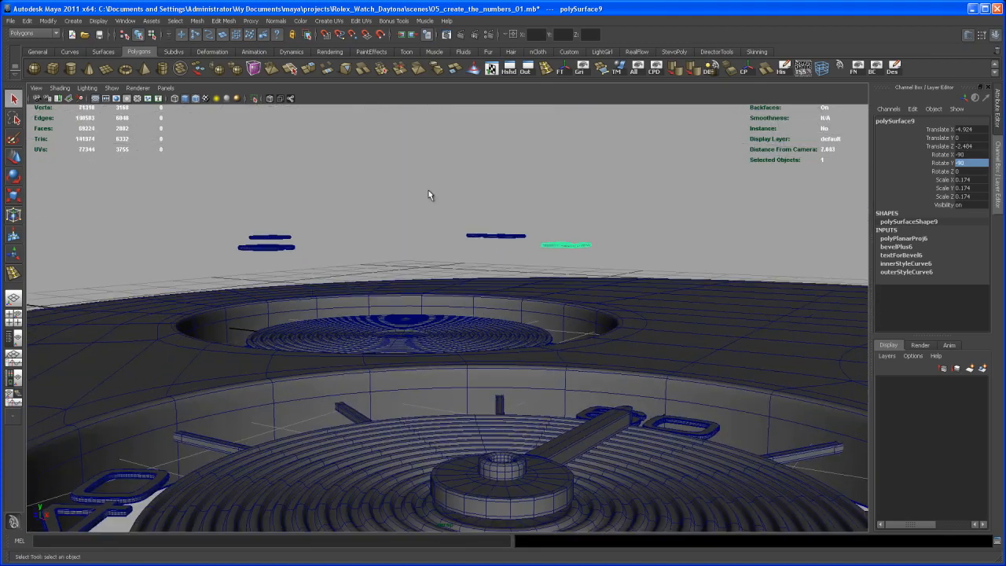
{"action": "left_click_drag", "start_coordinate": [195, 185], "coordinate": [511, 354]}
{"action": "middle_click_drag", "start_coordinate": [511, 353], "coordinate": [502, 323], "text": "alt"}
{"action": "left_click_drag", "start_coordinate": [502, 323], "coordinate": [494, 309], "text": "alt"}
{"action": "right_click_drag", "start_coordinate": [494, 310], "coordinate": [498, 319], "text": "alt"}
{"action": "middle_click_drag", "start_coordinate": [498, 319], "coordinate": [499, 339], "text": "alt"}
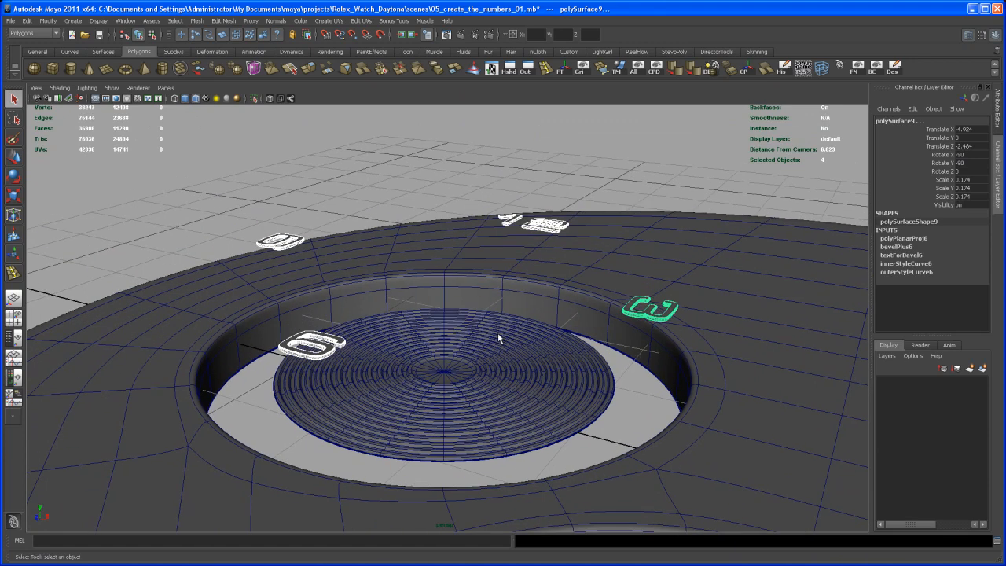
{"action": "key", "text": "ctrl+g"}
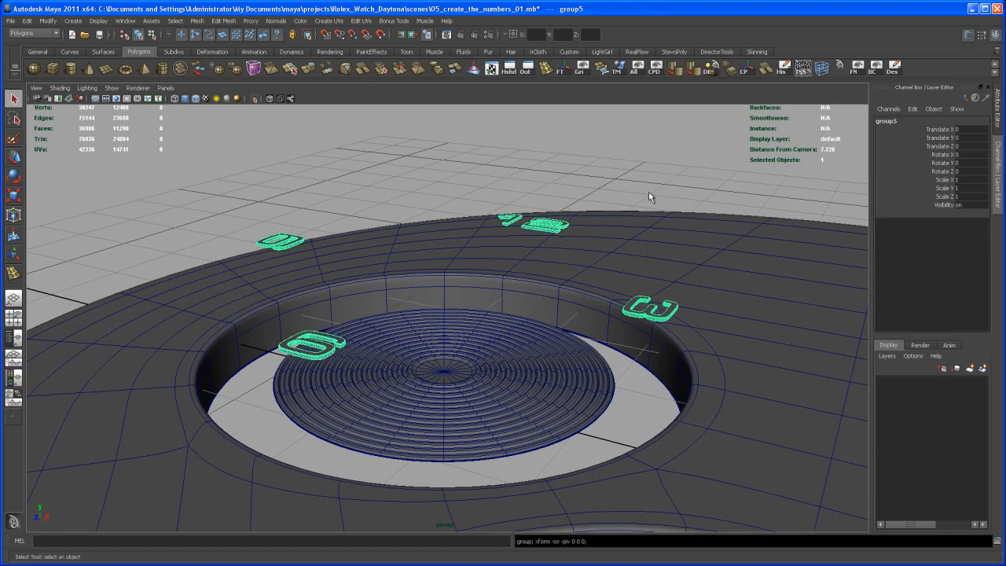
{"action": "left_click", "coordinate": [746, 71]}
Step: Examine the numeral group's pivot against the left subdial's center in the perspective and top views
{"action": "left_click_drag", "start_coordinate": [581, 324], "coordinate": [554, 356], "text": "alt"}
{"action": "key", "text": "w"}
{"action": "right_click_drag", "start_coordinate": [555, 356], "coordinate": [669, 369], "text": "alt"}
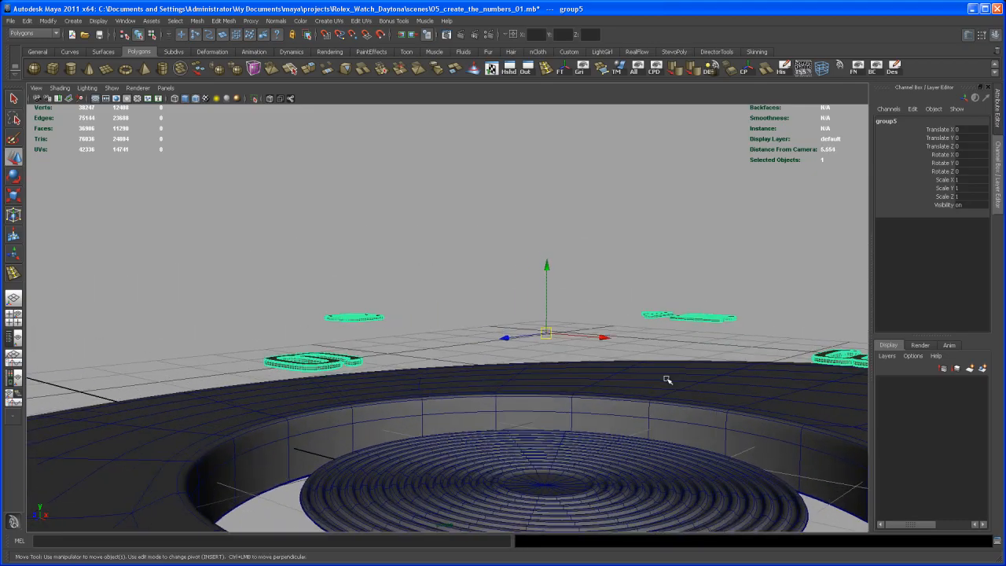
{"action": "middle_click_drag", "start_coordinate": [669, 369], "coordinate": [451, 375], "text": "alt"}
{"action": "left_click_drag", "start_coordinate": [451, 375], "coordinate": [464, 395], "text": "alt"}
{"action": "right_click_drag", "start_coordinate": [465, 395], "coordinate": [462, 319], "text": "alt"}
{"action": "middle_click_drag", "start_coordinate": [462, 319], "coordinate": [443, 378], "text": "alt"}
{"action": "left_click_drag", "start_coordinate": [442, 378], "coordinate": [482, 417], "text": "alt"}
{"action": "key", "text": "space"}
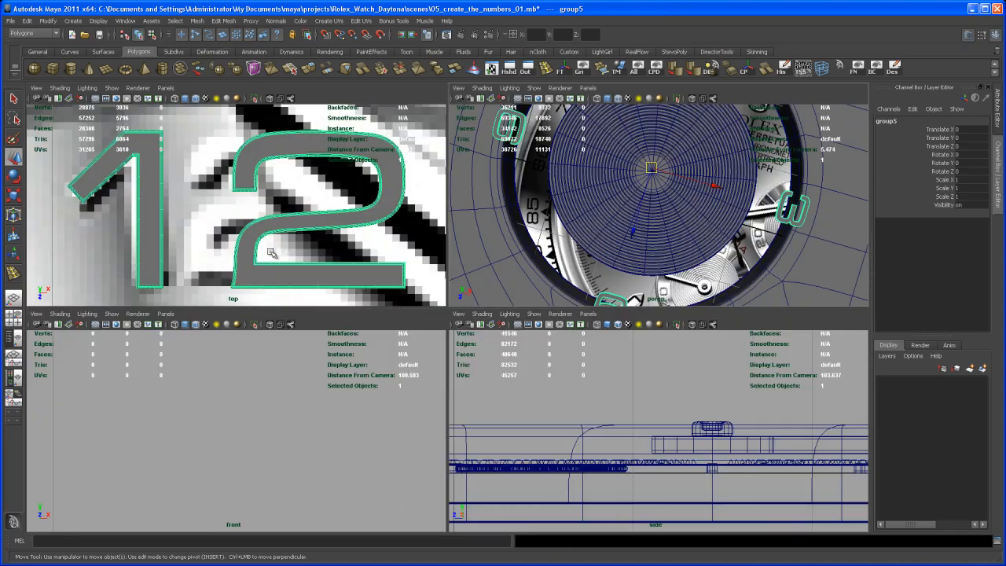
{"action": "key", "text": "space"}
{"action": "right_click_drag", "start_coordinate": [534, 333], "coordinate": [410, 346], "text": "alt"}
{"action": "middle_click_drag", "start_coordinate": [410, 346], "coordinate": [424, 252], "text": "alt"}
{"action": "right_click_drag", "start_coordinate": [425, 251], "coordinate": [629, 448], "text": "alt"}
{"action": "right_click_drag", "start_coordinate": [471, 326], "coordinate": [584, 385], "text": "alt"}
{"action": "middle_click_drag", "start_coordinate": [584, 385], "coordinate": [467, 432], "text": "alt"}
{"action": "right_click_drag", "start_coordinate": [467, 431], "coordinate": [723, 527], "text": "alt"}
{"action": "middle_click_drag", "start_coordinate": [523, 389], "coordinate": [549, 354], "text": "alt"}
{"action": "right_click_drag", "start_coordinate": [549, 354], "coordinate": [714, 508], "text": "alt"}
{"action": "right_click_drag", "start_coordinate": [525, 373], "coordinate": [762, 511], "text": "alt"}
{"action": "middle_click_drag", "start_coordinate": [517, 342], "coordinate": [525, 389], "text": "alt"}
{"action": "right_click_drag", "start_coordinate": [523, 397], "coordinate": [500, 352], "text": "alt"}
{"action": "middle_click_drag", "start_coordinate": [500, 376], "coordinate": [494, 348], "text": "alt"}
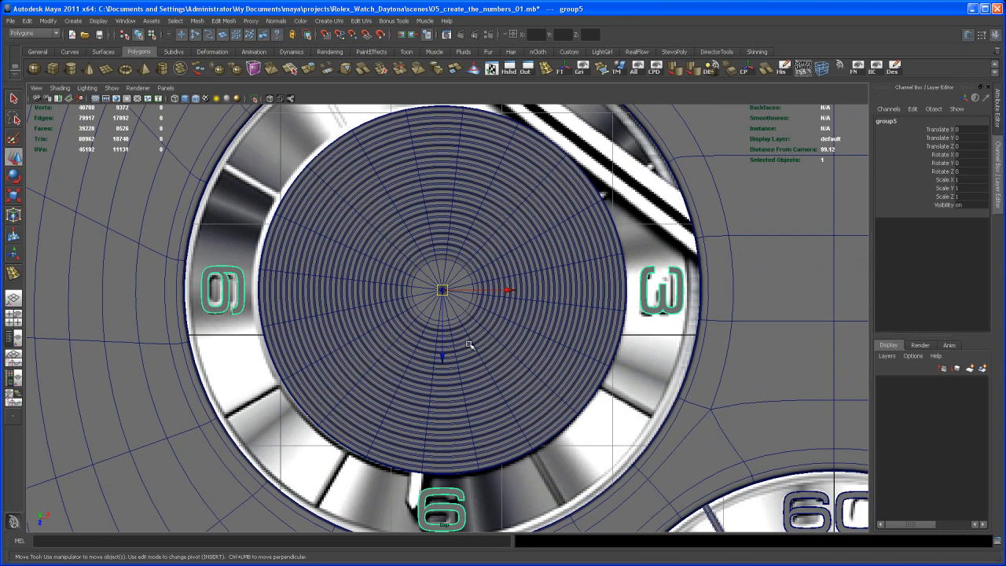
Step: In the perspective view, snap the numeral group's pivot to the center vertex of the left subdial
{"action": "key", "text": "space"}
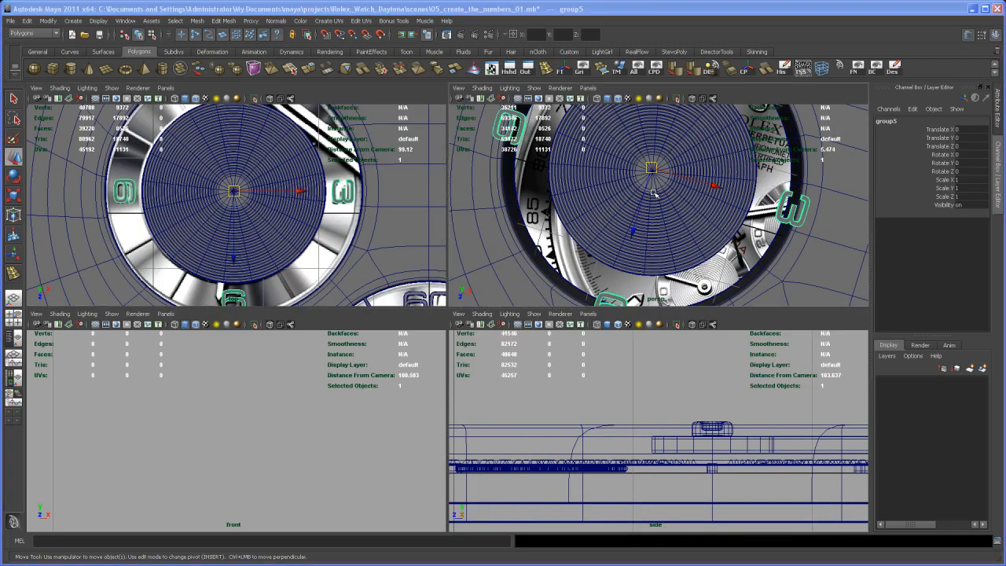
{"action": "key", "text": "space"}
{"action": "left_click_drag", "start_coordinate": [590, 263], "coordinate": [511, 321], "text": "alt"}
{"action": "left_click_drag", "start_coordinate": [515, 403], "coordinate": [469, 335], "text": "alt"}
{"action": "left_click_drag", "start_coordinate": [463, 240], "coordinate": [467, 344], "text": "alt"}
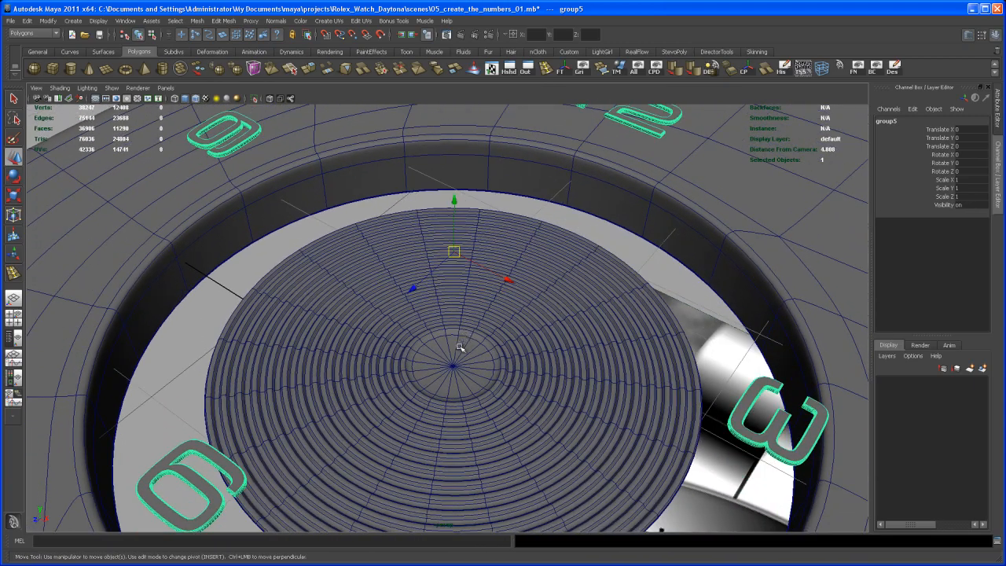
{"action": "key", "text": "Insert"}
{"action": "middle_click_drag", "start_coordinate": [453, 368], "coordinate": [453, 369]}
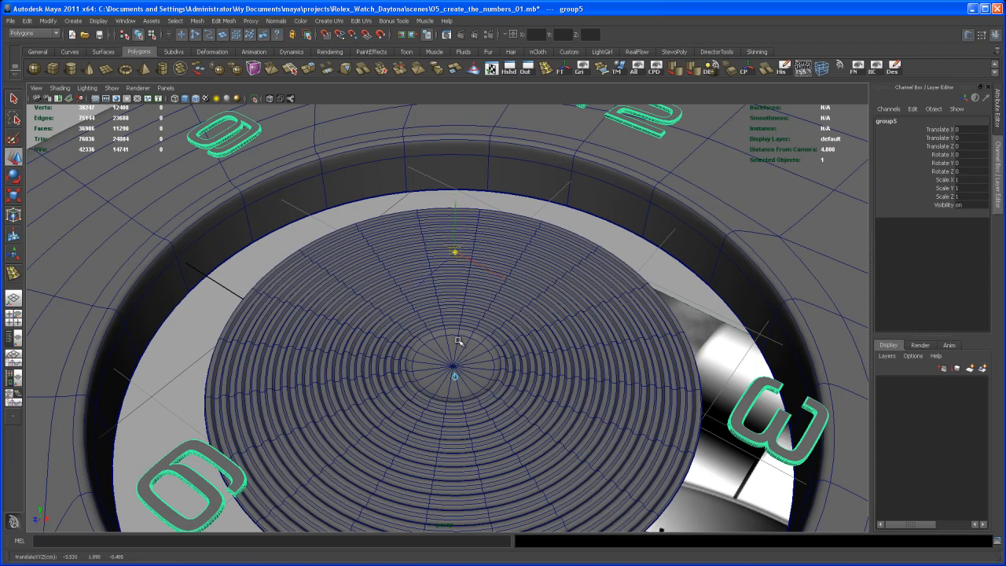
{"action": "key", "text": "v"}
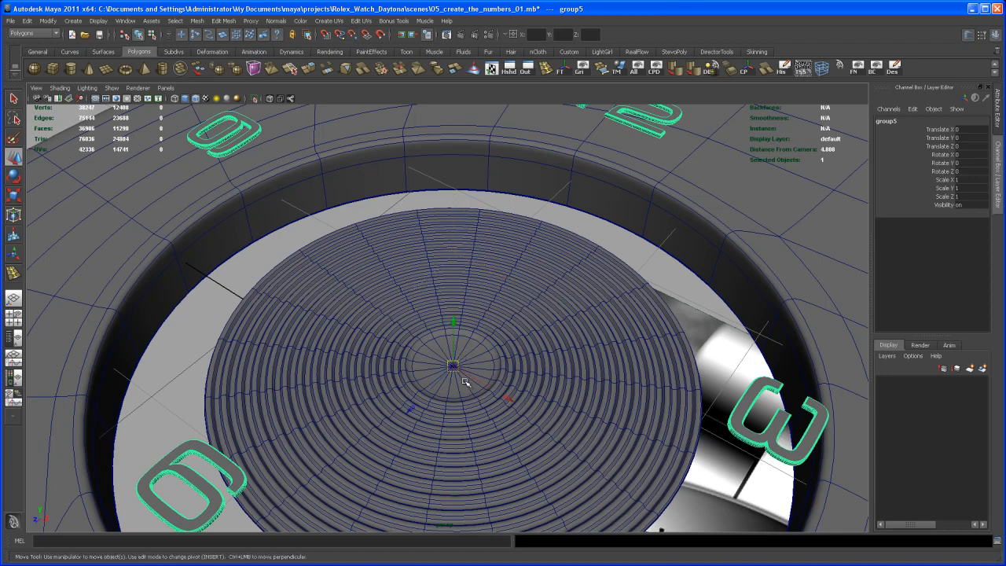
{"action": "left_click_drag", "start_coordinate": [451, 370], "coordinate": [451, 333], "text": "alt"}
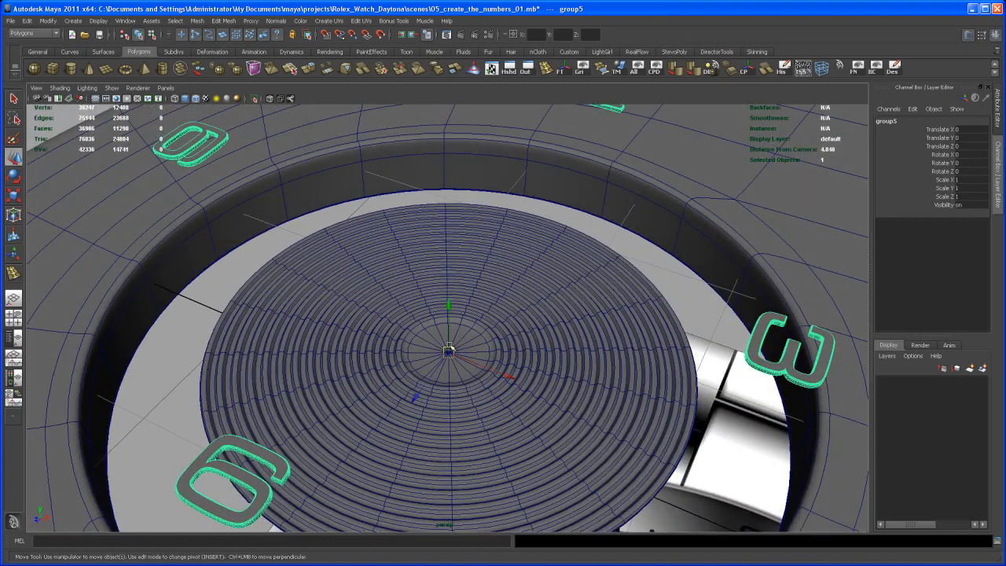
{"action": "right_click_drag", "start_coordinate": [489, 364], "coordinate": [448, 355], "text": "alt"}
{"action": "left_click_drag", "start_coordinate": [449, 354], "coordinate": [469, 344], "text": "alt"}
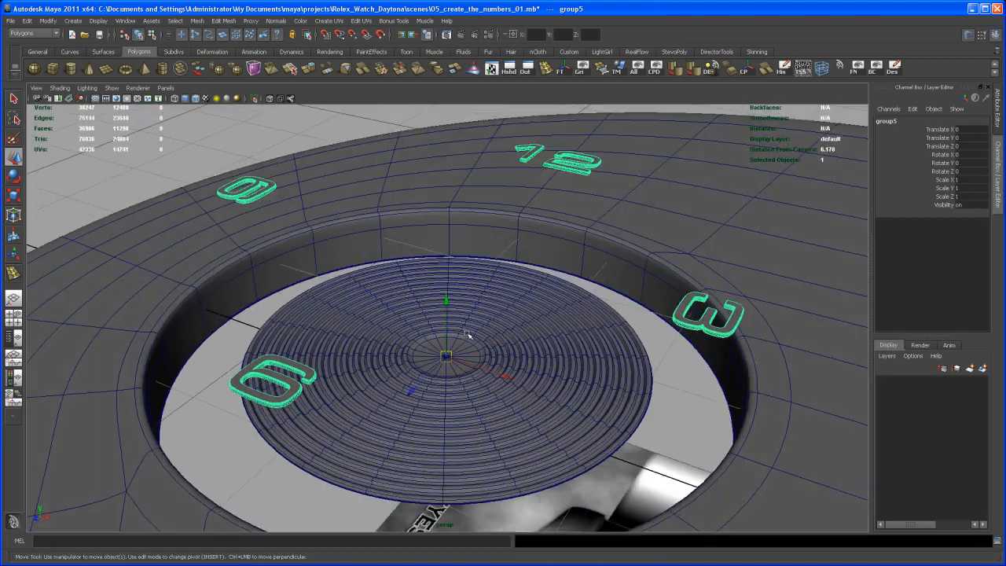
Step: Raise the numeral group's pivot along Y and snap it to the height of the numerals
{"action": "middle_click_drag", "start_coordinate": [417, 317], "coordinate": [323, 296], "text": "alt"}
{"action": "right_click_drag", "start_coordinate": [323, 297], "coordinate": [549, 386], "text": "alt"}
{"action": "left_click_drag", "start_coordinate": [549, 385], "coordinate": [493, 406], "text": "alt"}
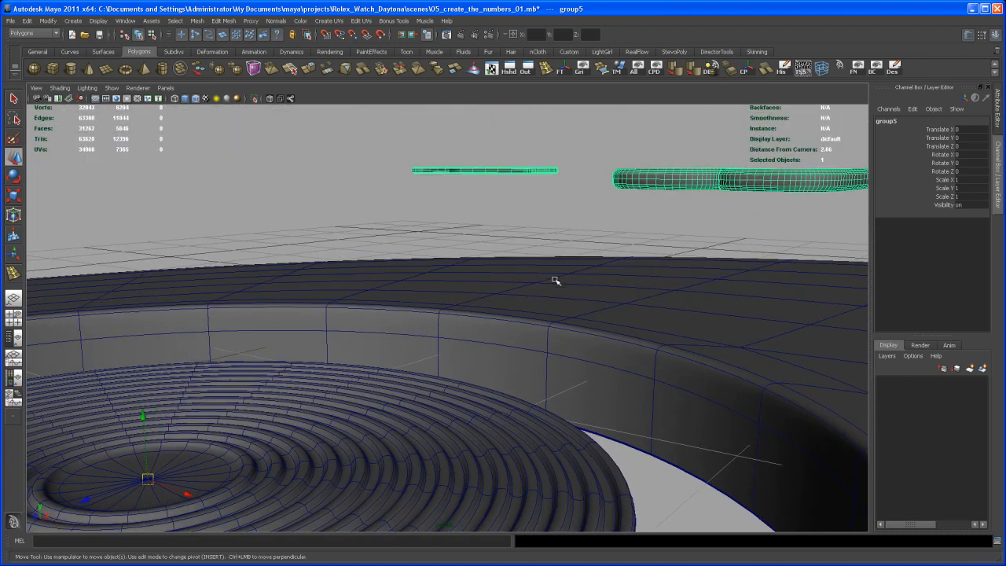
{"action": "key", "text": "Insert"}
{"action": "key", "text": "v"}
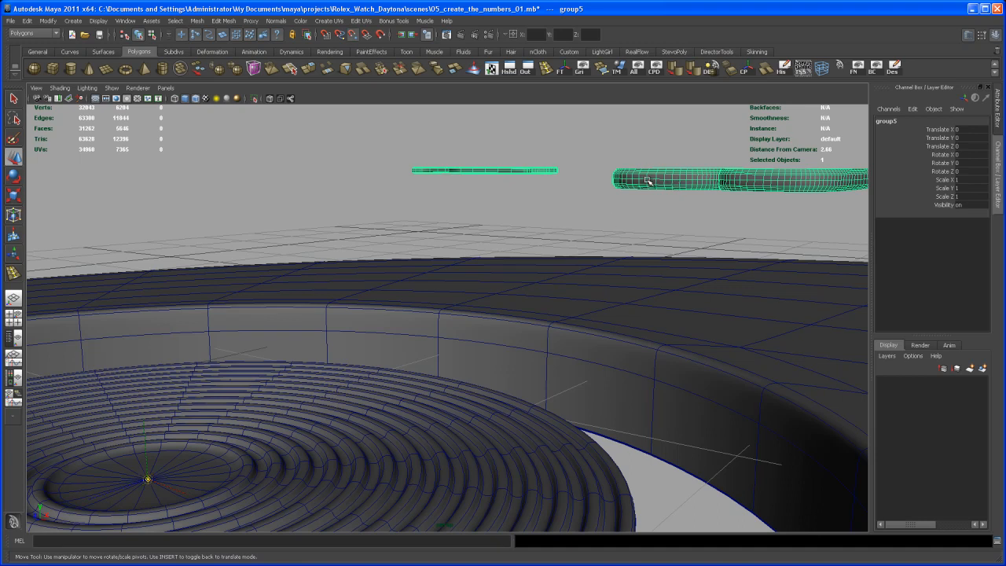
{"action": "middle_click", "coordinate": [647, 181]}
{"action": "key", "text": "ctrl+z"}
{"action": "key", "text": "Insert"}
{"action": "left_click_drag", "start_coordinate": [144, 425], "coordinate": [260, 363]}
{"action": "key", "text": "v"}
{"action": "middle_click", "coordinate": [639, 180]}
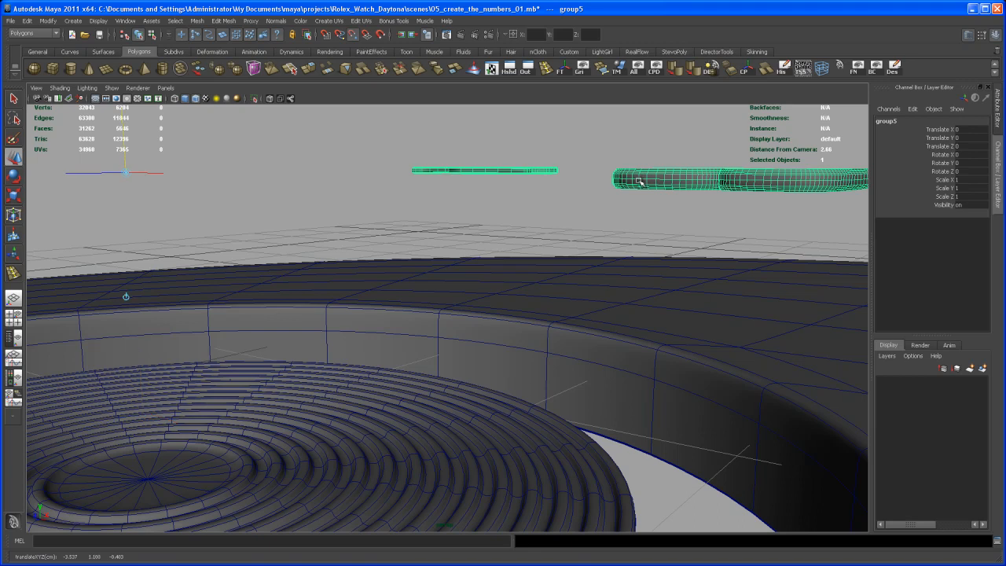
{"action": "left_click_drag", "start_coordinate": [639, 218], "coordinate": [541, 270], "text": "alt"}
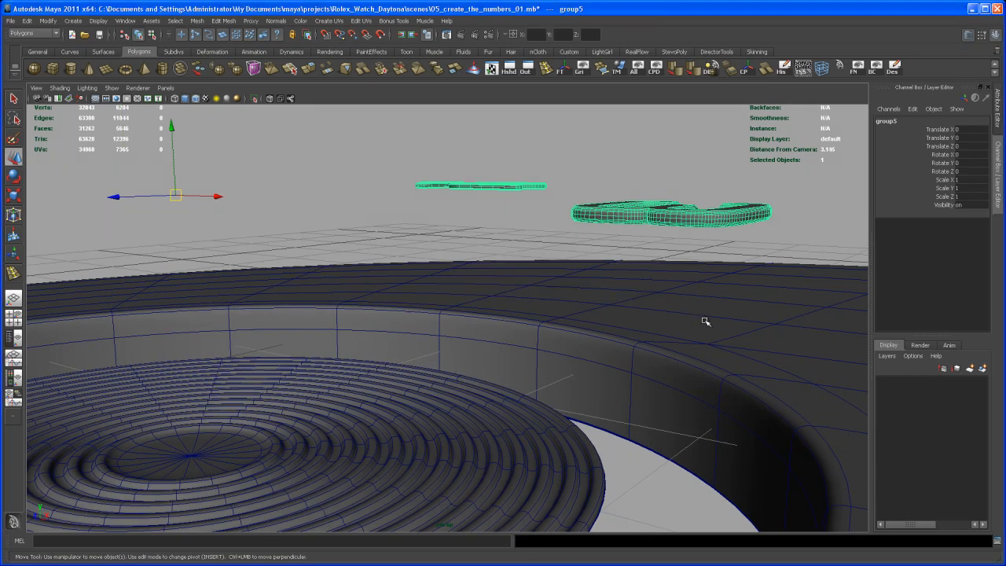
Step: In the side view, lower the numeral group along Y to about -1.14, into the watch face
{"action": "key", "text": "space"}
{"action": "key", "text": "space"}
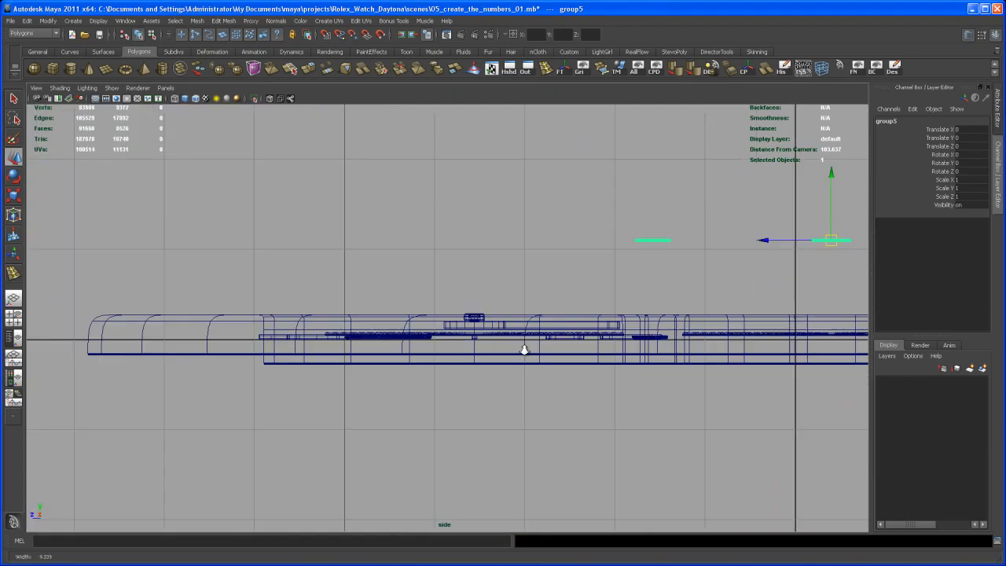
{"action": "middle_click_drag", "start_coordinate": [464, 359], "coordinate": [327, 355], "text": "alt"}
{"action": "right_click_drag", "start_coordinate": [377, 368], "coordinate": [526, 404], "text": "alt"}
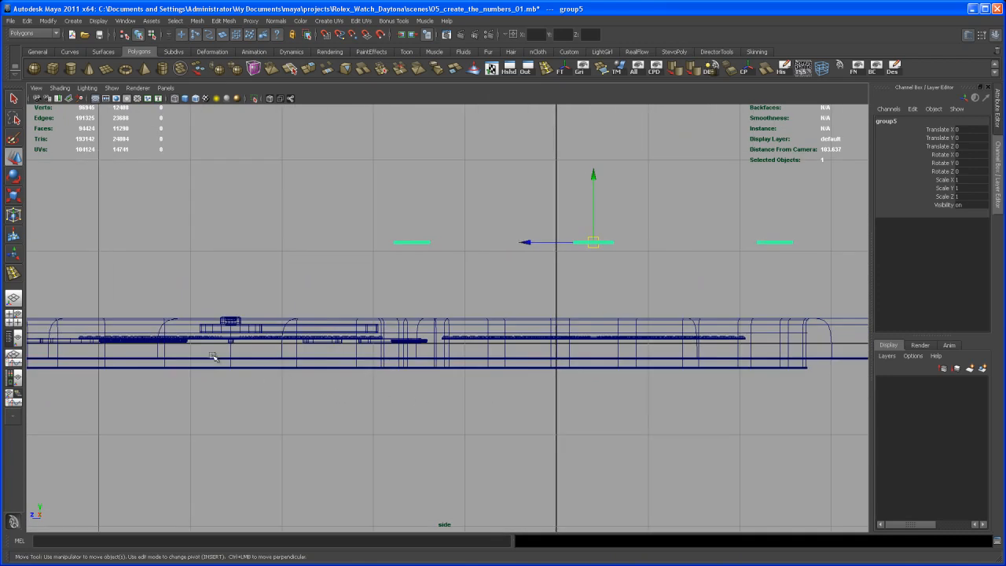
{"action": "middle_click_drag", "start_coordinate": [211, 358], "coordinate": [255, 338], "text": "alt"}
{"action": "right_click_drag", "start_coordinate": [255, 338], "coordinate": [371, 370], "text": "alt"}
{"action": "middle_click_drag", "start_coordinate": [370, 370], "coordinate": [355, 395], "text": "alt"}
{"action": "right_click_drag", "start_coordinate": [355, 394], "coordinate": [546, 308], "text": "alt"}
{"action": "left_click_drag", "start_coordinate": [655, 163], "coordinate": [650, 295]}
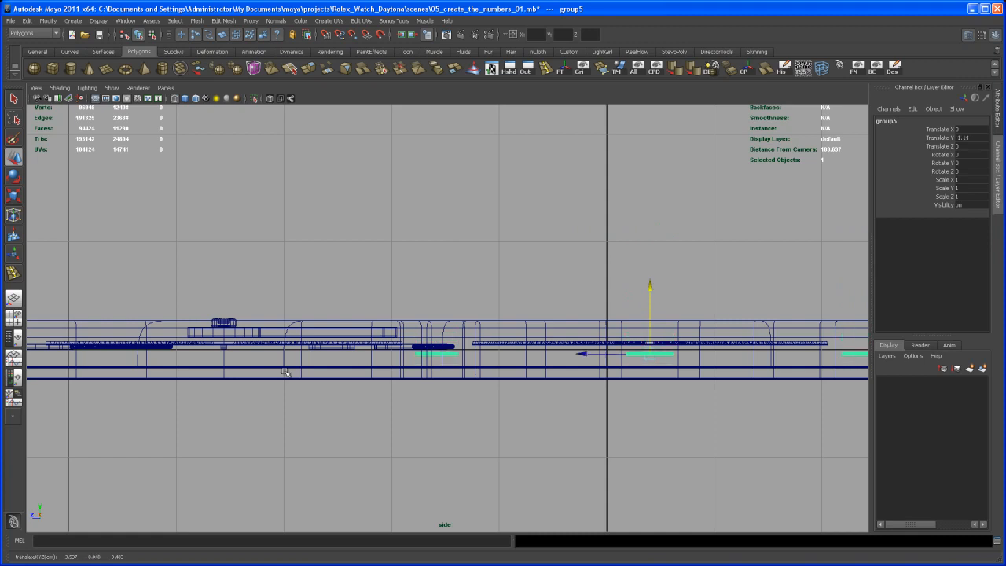
Step: Snap the numeral group along Y to the height of the bottom subdial's numerals, at Translate Y -1.074
{"action": "middle_click_drag", "start_coordinate": [364, 369], "coordinate": [353, 356], "text": "alt"}
{"action": "right_click_drag", "start_coordinate": [353, 356], "coordinate": [422, 417], "text": "alt"}
{"action": "middle_click_drag", "start_coordinate": [422, 418], "coordinate": [613, 366], "text": "alt"}
{"action": "middle_click_drag", "start_coordinate": [382, 341], "coordinate": [281, 356], "text": "alt"}
{"action": "right_click_drag", "start_coordinate": [281, 356], "coordinate": [404, 414], "text": "alt"}
{"action": "middle_click_drag", "start_coordinate": [404, 413], "coordinate": [284, 444], "text": "alt"}
{"action": "right_click_drag", "start_coordinate": [284, 444], "coordinate": [838, 517], "text": "alt"}
{"action": "middle_click_drag", "start_coordinate": [838, 518], "coordinate": [427, 382], "text": "alt"}
{"action": "right_click_drag", "start_coordinate": [427, 382], "coordinate": [532, 399], "text": "alt"}
{"action": "scroll", "coordinate": [515, 313], "scroll_direction": "up", "scroll_amount": 2}
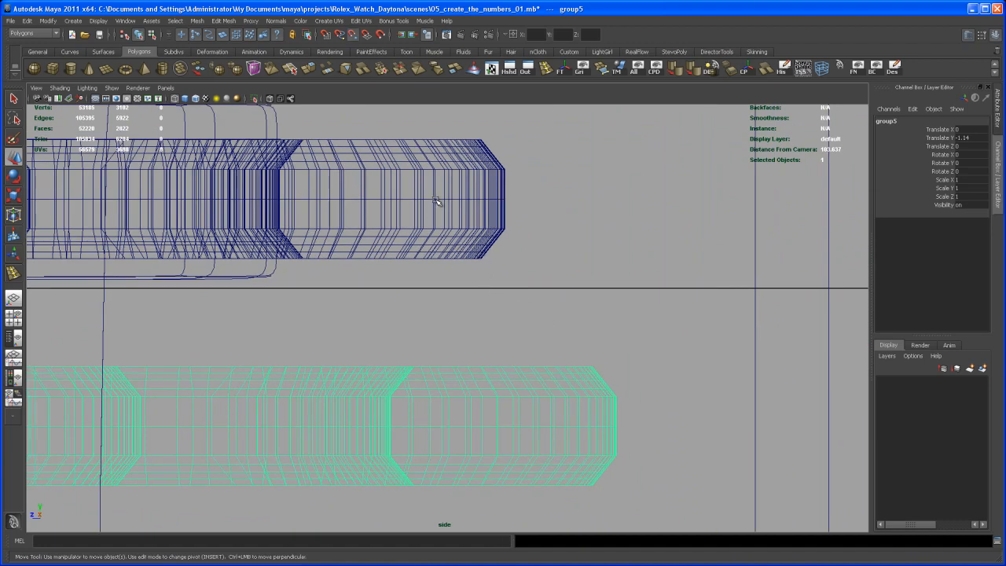
{"action": "middle_click_drag", "start_coordinate": [434, 199], "coordinate": [436, 201]}
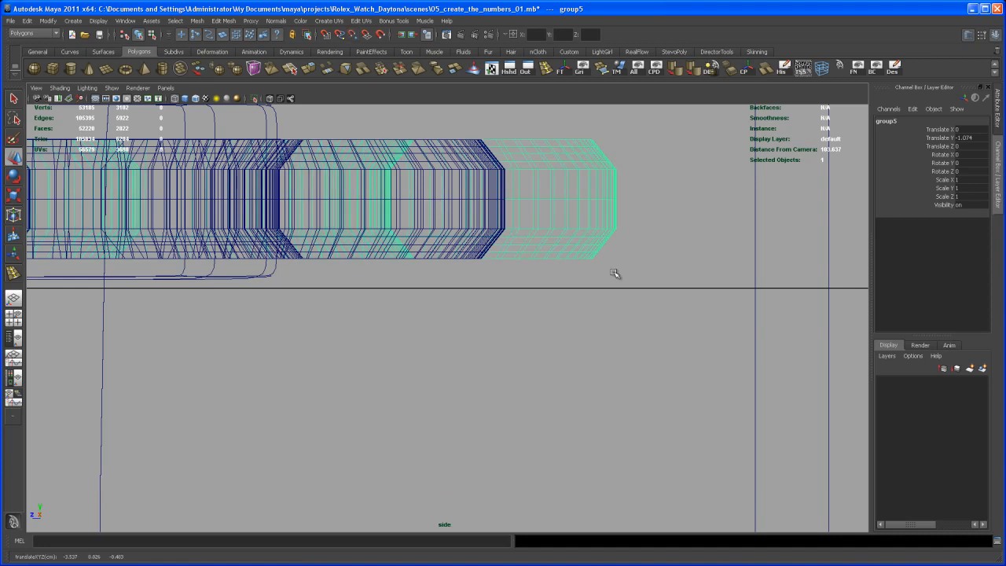
{"action": "scroll", "coordinate": [602, 268], "scroll_direction": "down", "scroll_amount": 5}
Step: Inspect the lowered numerals in the left subdial and the markers of the bottom subdial in the perspective view
{"action": "key", "text": "space"}
{"action": "key", "text": "space"}
{"action": "left_click_drag", "start_coordinate": [617, 246], "coordinate": [492, 259], "text": "alt"}
{"action": "right_click_drag", "start_coordinate": [492, 258], "coordinate": [466, 314], "text": "alt"}
{"action": "middle_click_drag", "start_coordinate": [484, 346], "coordinate": [613, 283], "text": "alt"}
{"action": "right_click_drag", "start_coordinate": [613, 283], "coordinate": [478, 320], "text": "alt"}
{"action": "left_click_drag", "start_coordinate": [478, 320], "coordinate": [491, 350], "text": "alt"}
{"action": "right_click_drag", "start_coordinate": [551, 275], "coordinate": [506, 298], "text": "alt"}
{"action": "left_click_drag", "start_coordinate": [505, 298], "coordinate": [498, 279], "text": "alt"}
{"action": "right_click_drag", "start_coordinate": [498, 278], "coordinate": [506, 291], "text": "alt"}
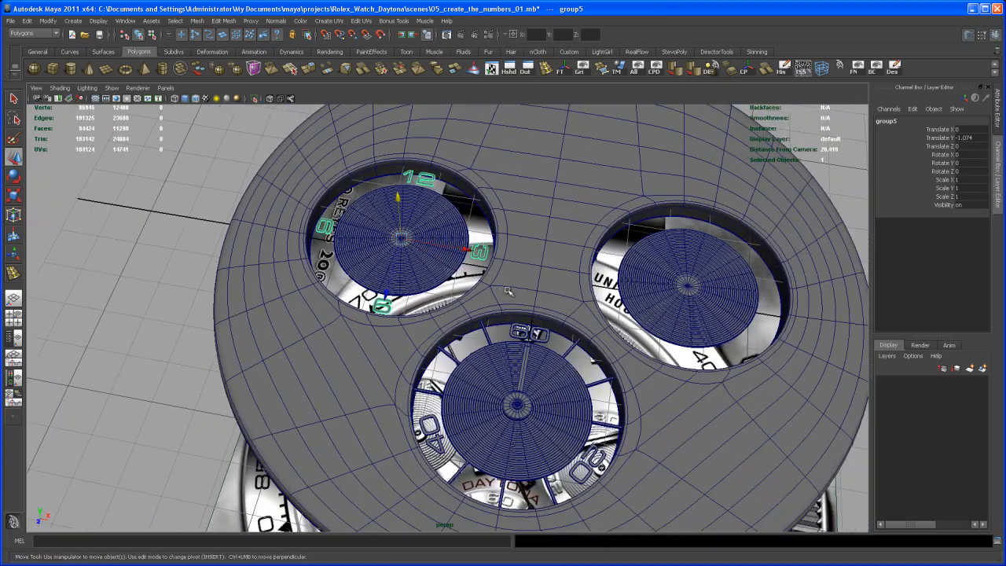
{"action": "key", "text": "q"}
{"action": "middle_click_drag", "start_coordinate": [565, 317], "coordinate": [512, 326], "text": "alt"}
{"action": "left_click_drag", "start_coordinate": [551, 416], "coordinate": [568, 270], "text": "alt"}
{"action": "middle_click_drag", "start_coordinate": [567, 269], "coordinate": [521, 356], "text": "alt"}
{"action": "right_click_drag", "start_coordinate": [521, 356], "coordinate": [583, 396], "text": "alt"}
{"action": "left_click_drag", "start_coordinate": [583, 396], "coordinate": [558, 382], "text": "alt"}
{"action": "middle_click_drag", "start_coordinate": [558, 382], "coordinate": [523, 315], "text": "alt"}
{"action": "right_click_drag", "start_coordinate": [523, 316], "coordinate": [578, 346], "text": "alt"}
{"action": "left_click_drag", "start_coordinate": [579, 345], "coordinate": [531, 342], "text": "alt"}
{"action": "middle_click_drag", "start_coordinate": [531, 342], "coordinate": [542, 326], "text": "alt"}
{"action": "left_click_drag", "start_coordinate": [577, 308], "coordinate": [580, 325], "text": "alt"}
{"action": "left_click_drag", "start_coordinate": [606, 289], "coordinate": [597, 321], "text": "alt"}
Step: Select all nine marker bars around the bottom subdial and group them
{"action": "left_click", "coordinate": [597, 324]}
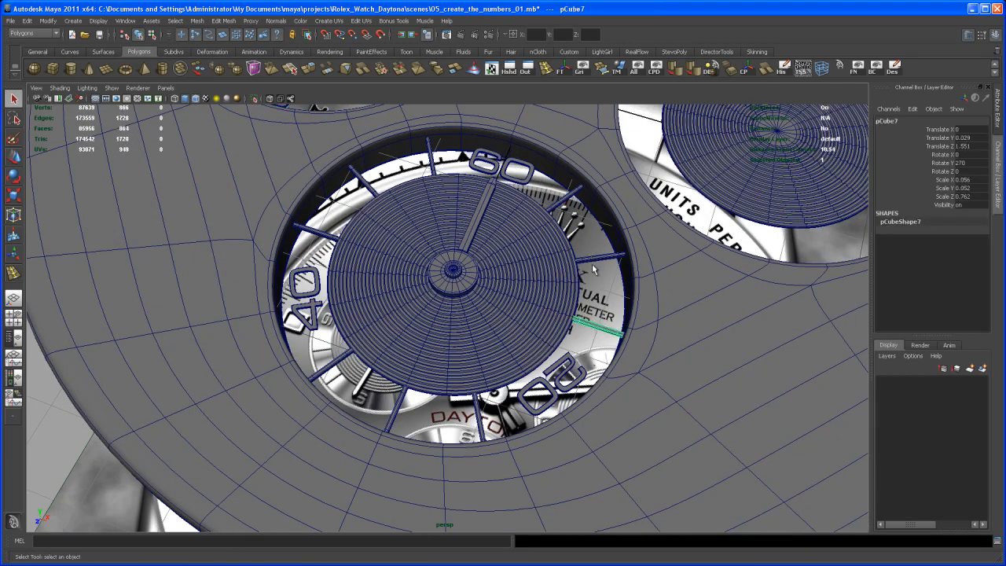
{"action": "key", "text": "ctrl+shift+d"}
{"action": "key", "text": "ctrl+shift+d"}
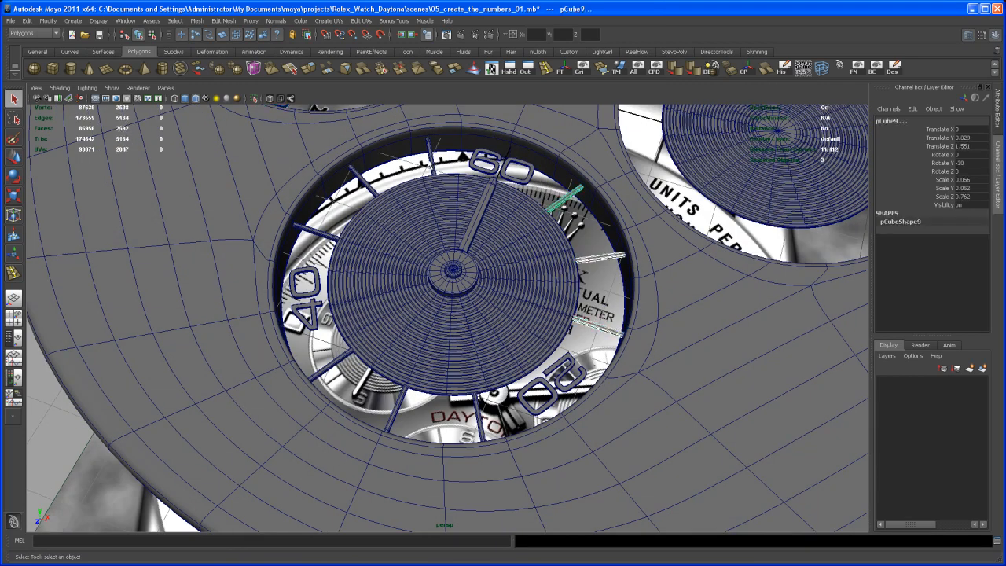
{"action": "left_click", "coordinate": [432, 163], "text": "shift"}
{"action": "key", "text": "ctrl+shift+d"}
{"action": "key", "text": "ctrl+shift+d"}
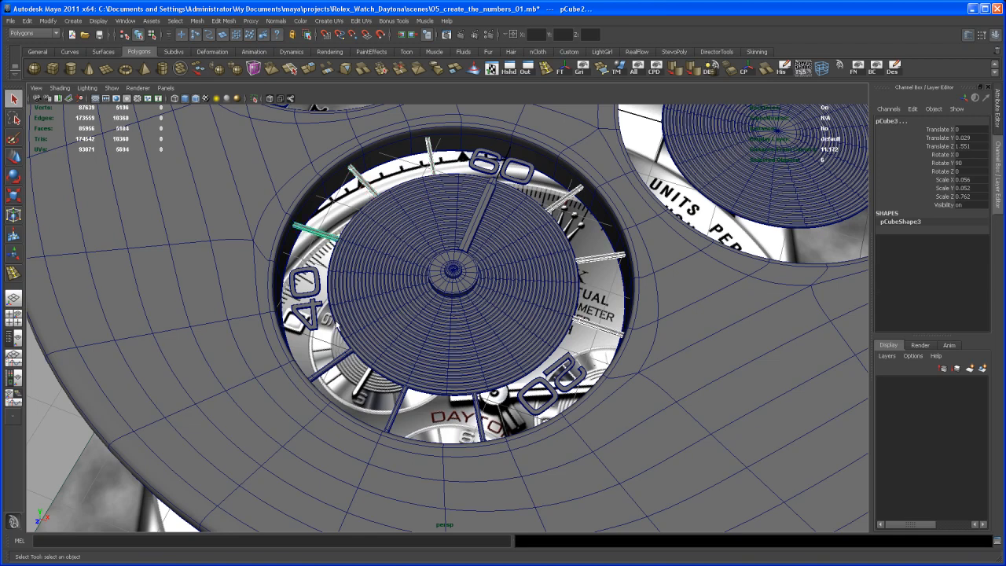
{"action": "key", "text": "ctrl+shift+d"}
{"action": "key", "text": "ctrl+shift+d"}
{"action": "key", "text": "ctrl+shift+d"}
{"action": "left_click_drag", "start_coordinate": [487, 423], "coordinate": [526, 334], "text": "alt"}
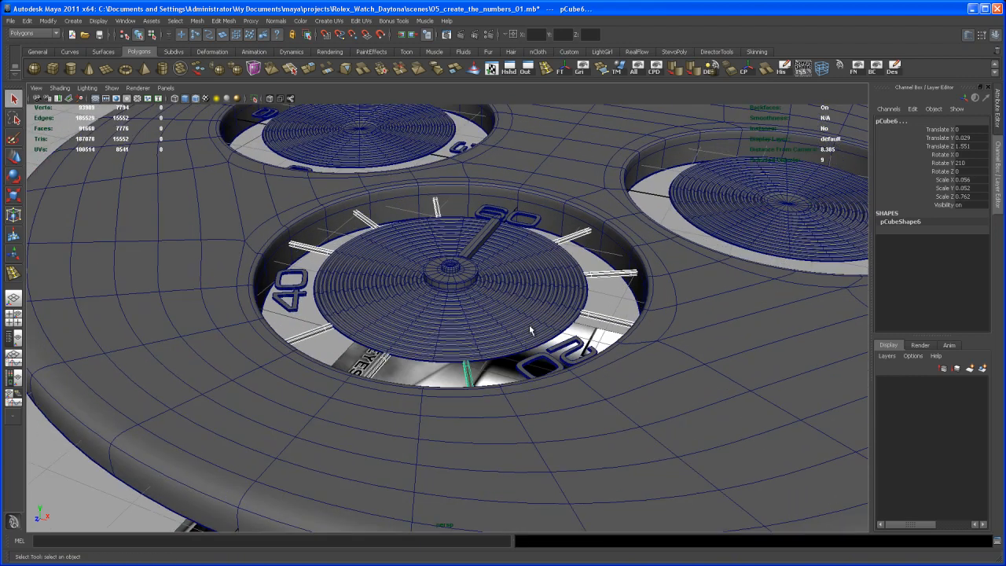
{"action": "key", "text": "ctrl+g"}
{"action": "middle_click_drag", "start_coordinate": [536, 334], "coordinate": [539, 308], "text": "alt"}
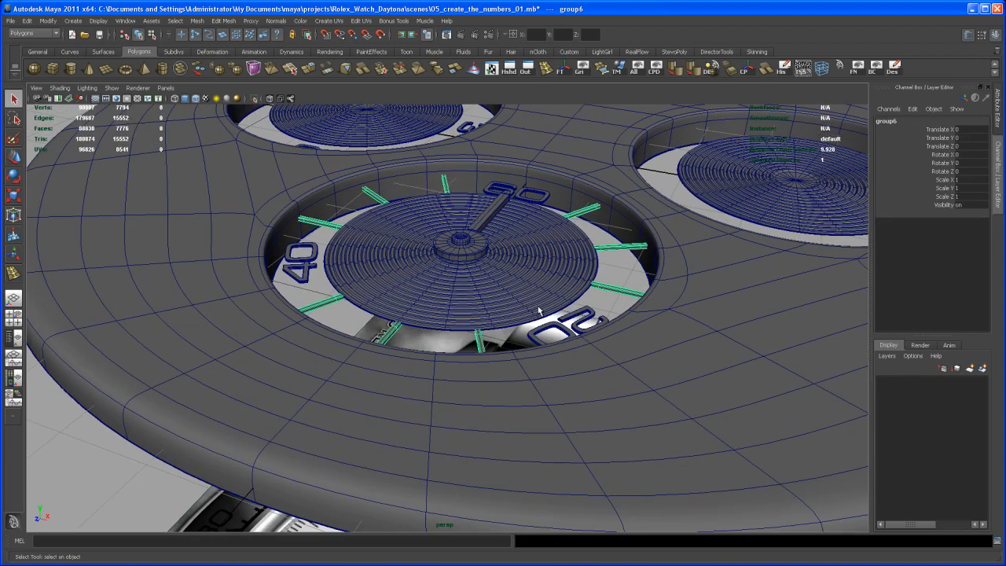
{"action": "left_click_drag", "start_coordinate": [540, 292], "coordinate": [539, 312], "text": "alt"}
{"action": "right_click_drag", "start_coordinate": [539, 312], "coordinate": [528, 362], "text": "alt"}
{"action": "middle_click_drag", "start_coordinate": [524, 346], "coordinate": [547, 349], "text": "alt"}
{"action": "right_click_drag", "start_coordinate": [547, 350], "coordinate": [527, 367], "text": "alt"}
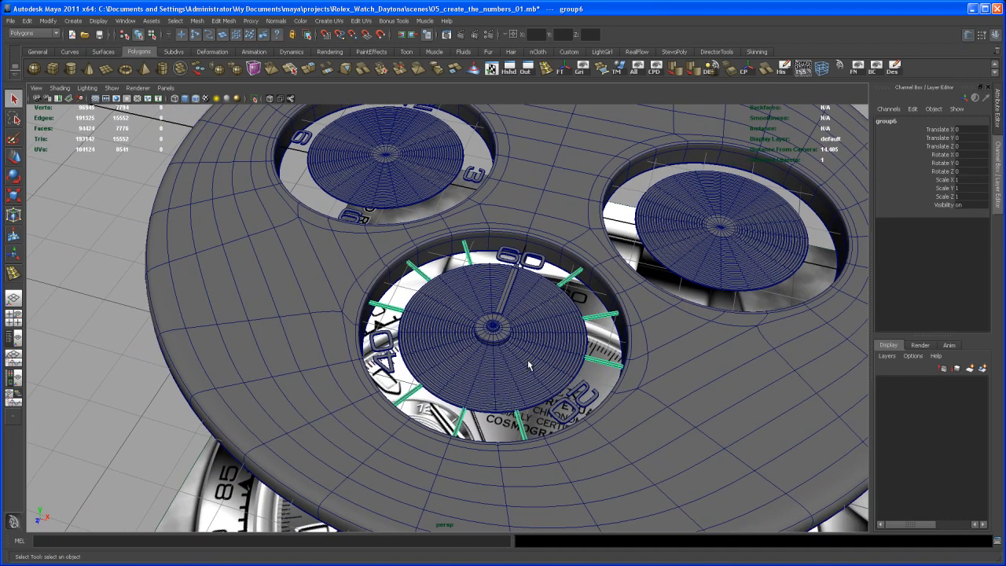
{"action": "mouse_move", "coordinate": [530, 358]}
{"action": "right_mouse_down", "text": "alt"}
{"action": "mouse_move", "coordinate": [507, 351]}
{"action": "mouse_move", "coordinate": [523, 361]}
{"action": "right_mouse_up", "text": "alt"}
{"action": "middle_click_drag", "start_coordinate": [523, 360], "coordinate": [530, 367], "text": "alt"}
{"action": "left_click_drag", "start_coordinate": [518, 378], "coordinate": [512, 357], "text": "alt"}
{"action": "right_click_drag", "start_coordinate": [512, 358], "coordinate": [507, 363], "text": "alt"}
{"action": "middle_click_drag", "start_coordinate": [508, 363], "coordinate": [504, 378], "text": "alt"}
{"action": "left_click_drag", "start_coordinate": [503, 372], "coordinate": [499, 363], "text": "alt"}
{"action": "right_click_drag", "start_coordinate": [499, 363], "coordinate": [516, 350], "text": "alt"}
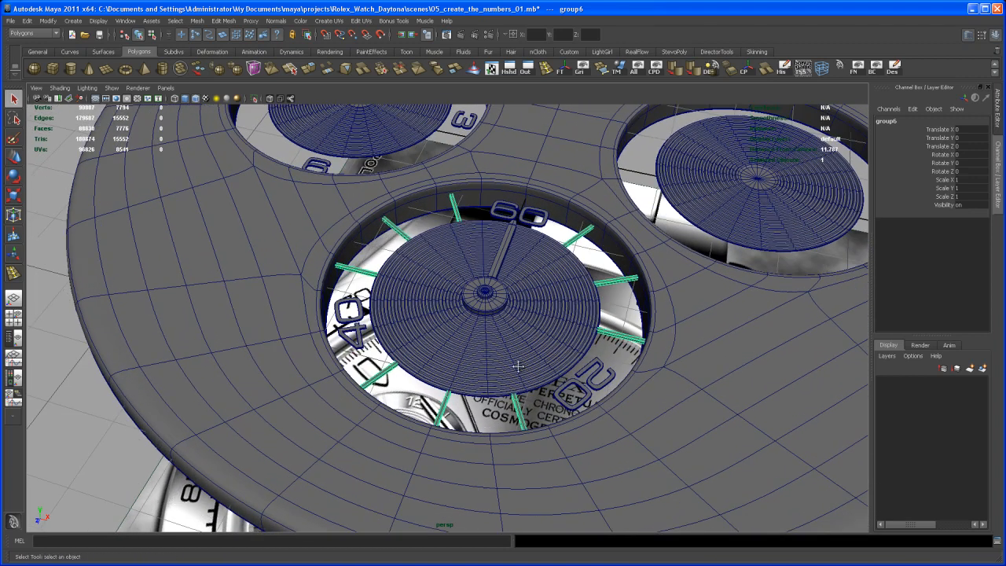
{"action": "middle_click_drag", "start_coordinate": [516, 349], "coordinate": [511, 373], "text": "alt"}
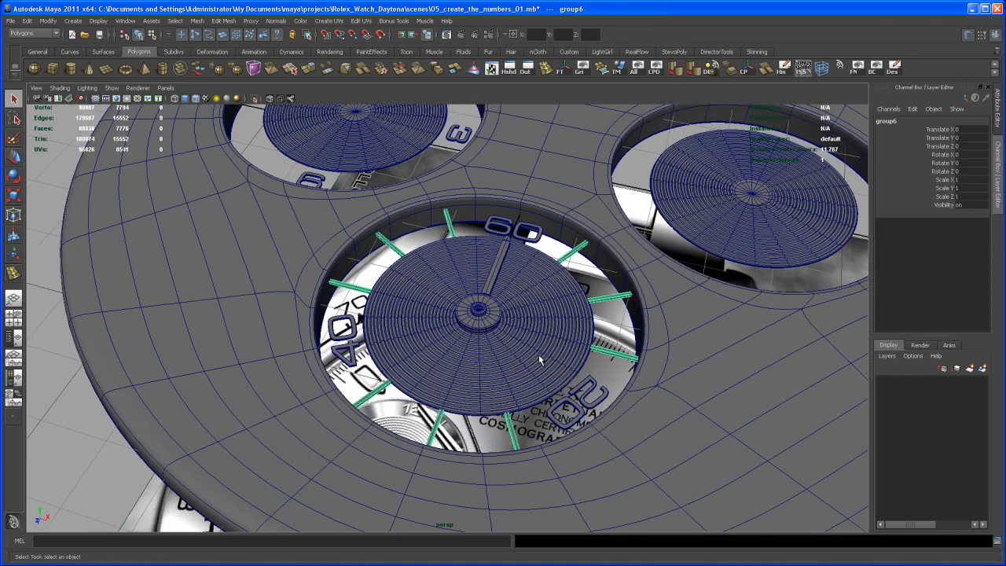
Step: Activate the Move tool and center the pivot of the marker bar group
{"action": "key", "text": "w"}
{"action": "right_click_drag", "start_coordinate": [543, 351], "coordinate": [604, 250], "text": "alt"}
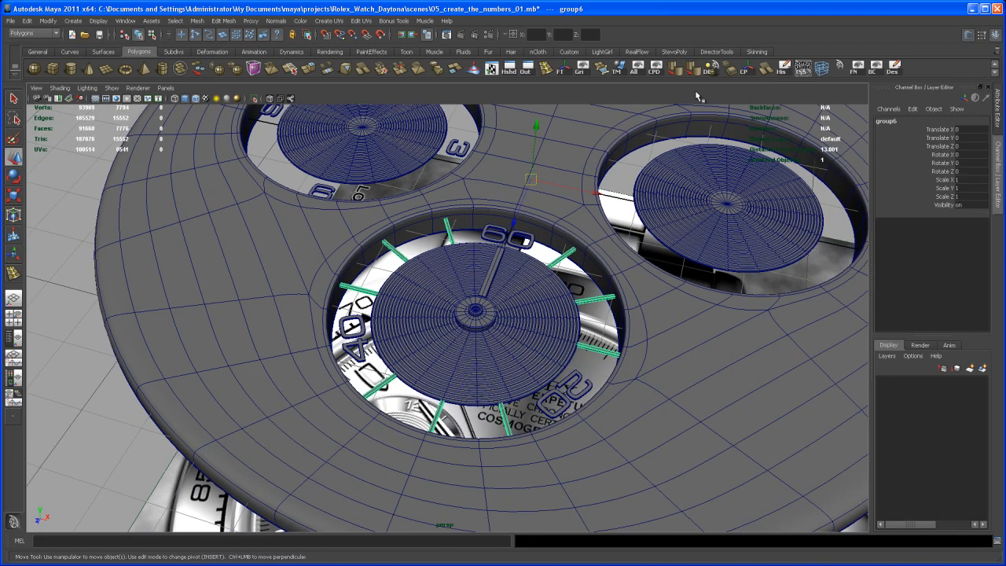
{"action": "left_click", "coordinate": [747, 69]}
{"action": "middle_click_drag", "start_coordinate": [534, 322], "coordinate": [527, 310], "text": "alt"}
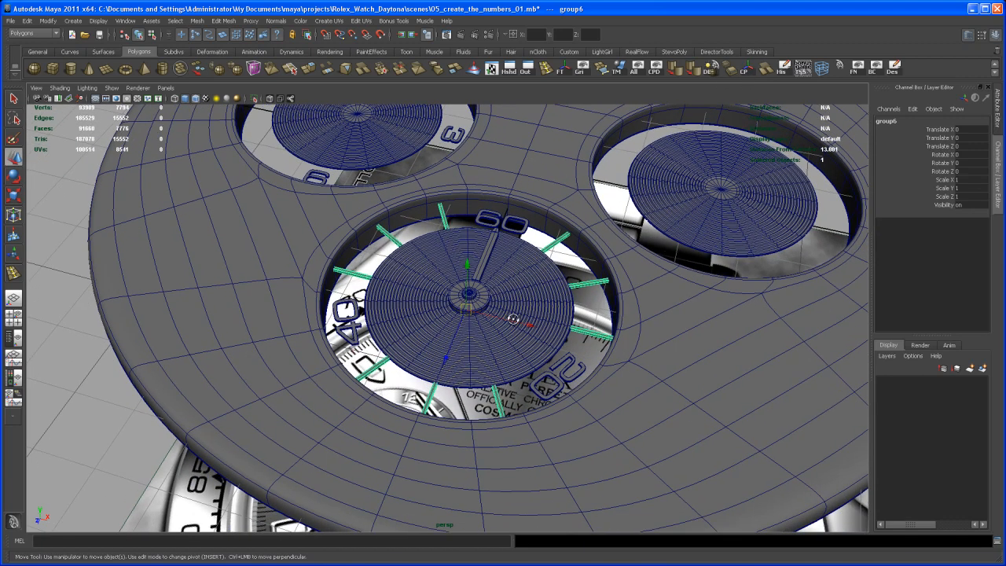
{"action": "left_click_drag", "start_coordinate": [527, 310], "coordinate": [499, 334], "text": "alt"}
Step: In the top view, compare the marker group's pivot with the center of the bottom subdial
{"action": "key", "text": "space"}
{"action": "key", "text": "space"}
{"action": "key", "text": "f"}
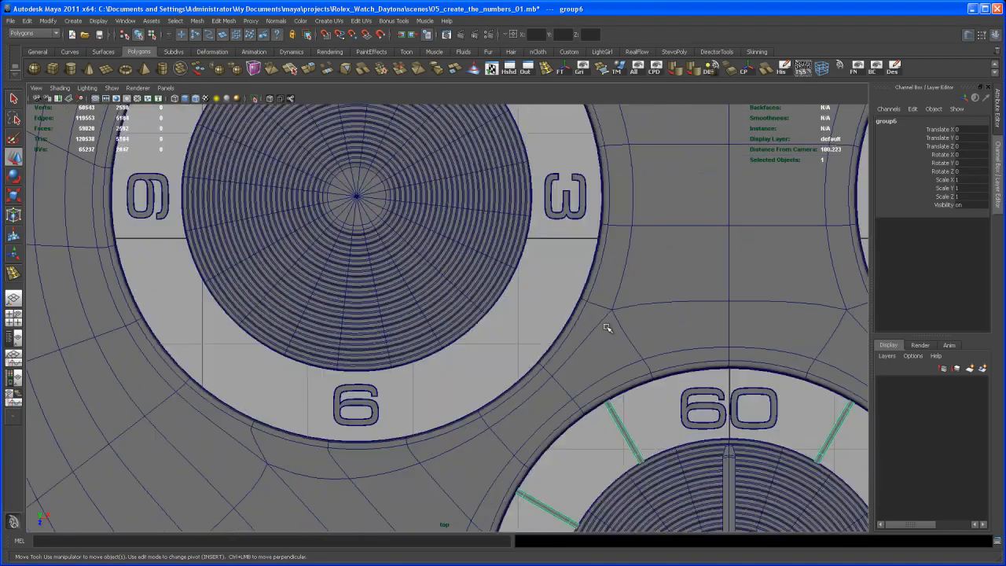
{"action": "right_click_drag", "start_coordinate": [494, 330], "coordinate": [668, 425], "text": "alt"}
{"action": "middle_click_drag", "start_coordinate": [584, 366], "coordinate": [582, 402], "text": "alt"}
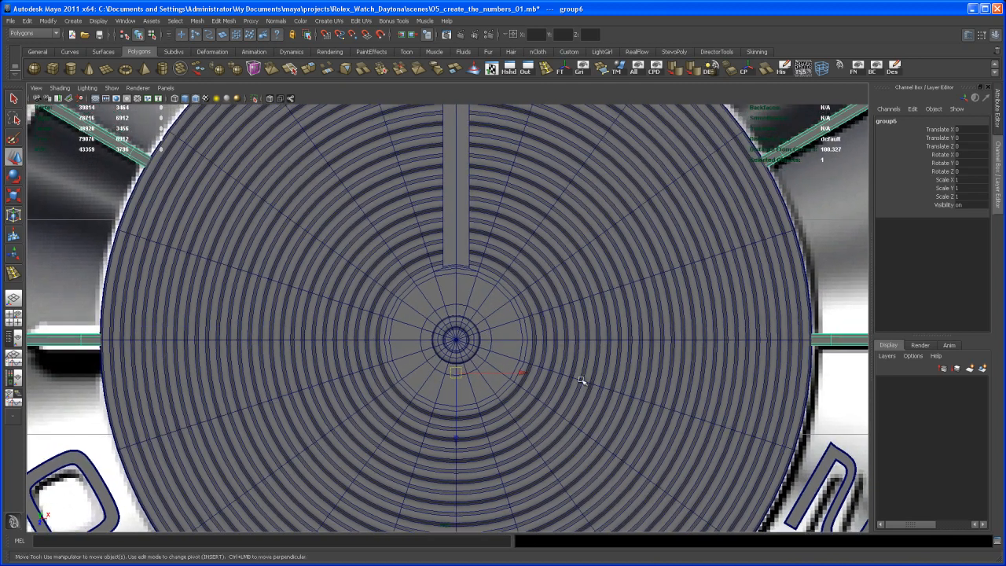
{"action": "right_click_drag", "start_coordinate": [572, 340], "coordinate": [593, 346], "text": "alt"}
{"action": "middle_click_drag", "start_coordinate": [592, 346], "coordinate": [600, 330], "text": "alt"}
{"action": "right_click_drag", "start_coordinate": [594, 341], "coordinate": [606, 351], "text": "alt"}
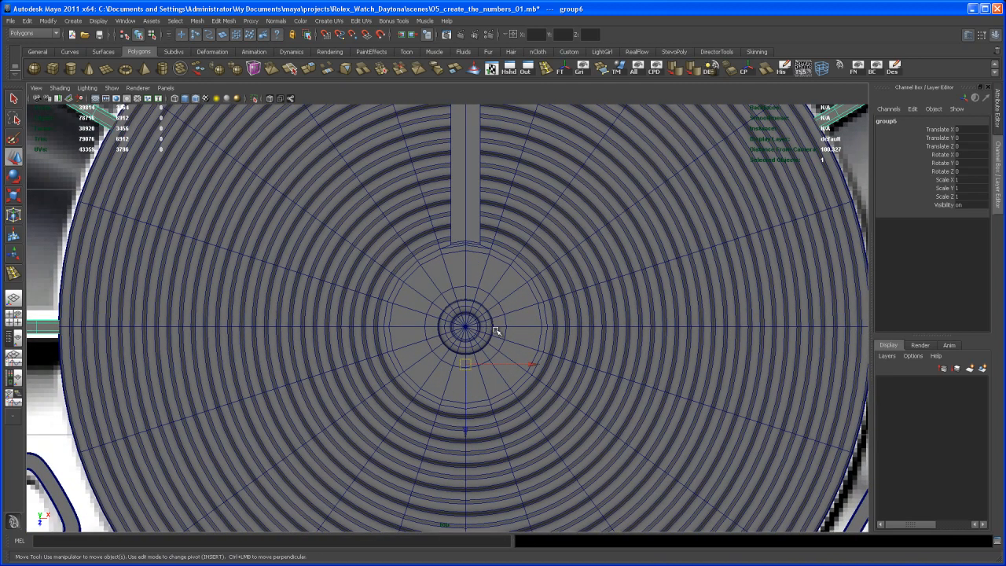
Step: Snap the marker bar group's pivot to the center of the bottom subdial and return to the perspective view
{"action": "right_click_drag", "start_coordinate": [493, 325], "coordinate": [478, 328], "text": "alt"}
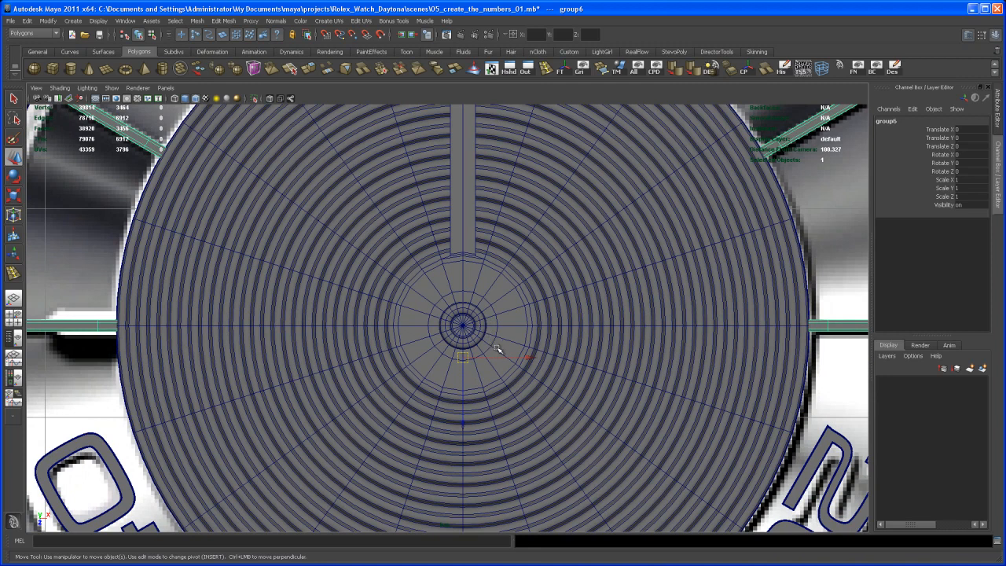
{"action": "key", "text": "Insert"}
{"action": "middle_click_drag", "start_coordinate": [463, 403], "coordinate": [467, 377]}
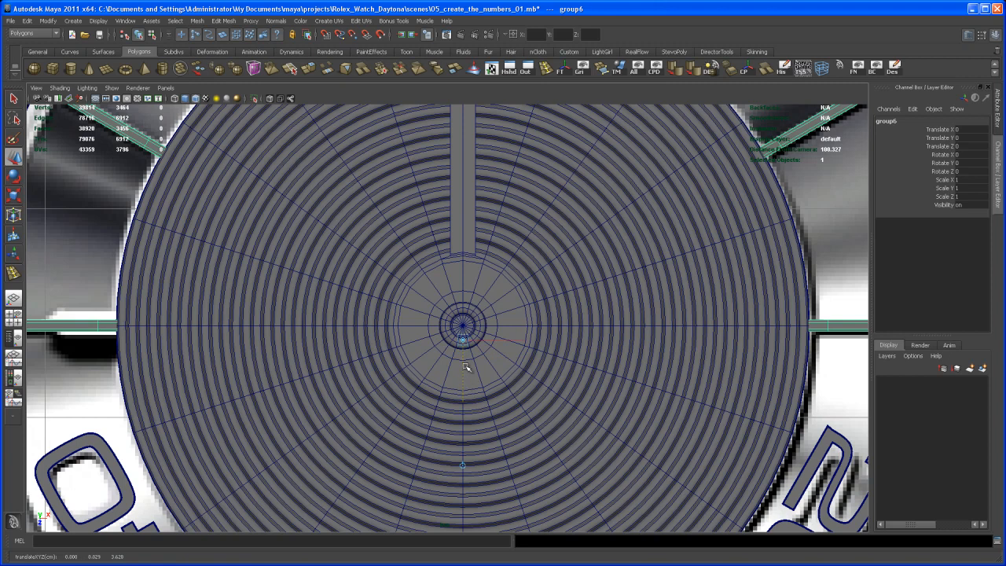
{"action": "key", "text": "v"}
{"action": "key", "text": "space"}
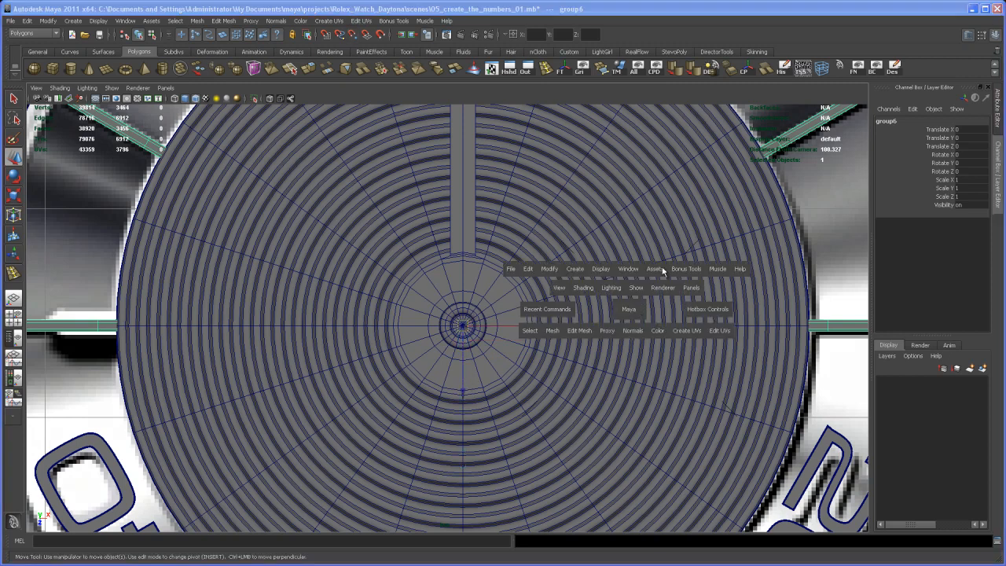
{"action": "key", "text": "space"}
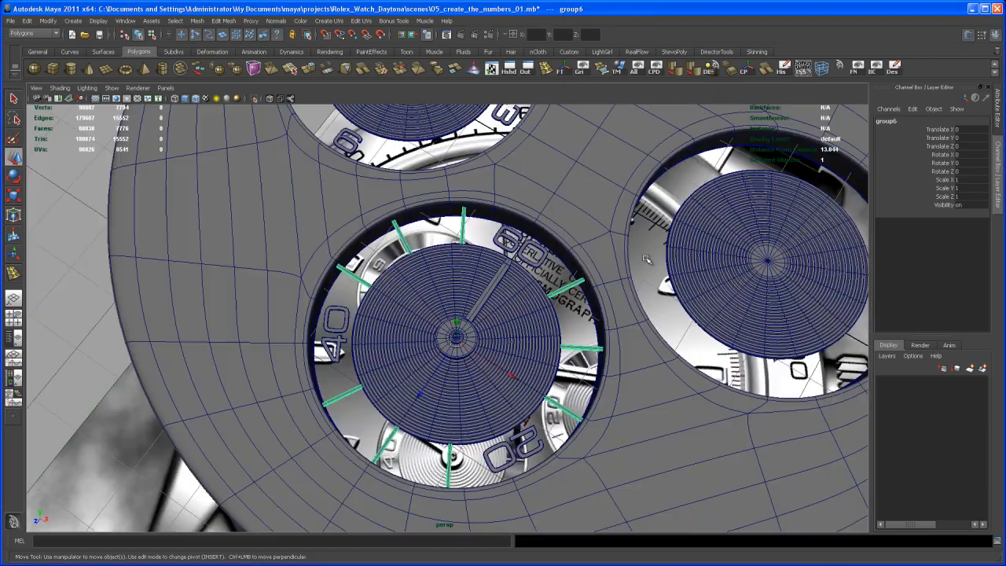
Step: Duplicate the marker bar group and move the copy along Z, snapping it in line with the left subdial's center
{"action": "left_click_drag", "start_coordinate": [668, 243], "coordinate": [626, 360], "text": "alt"}
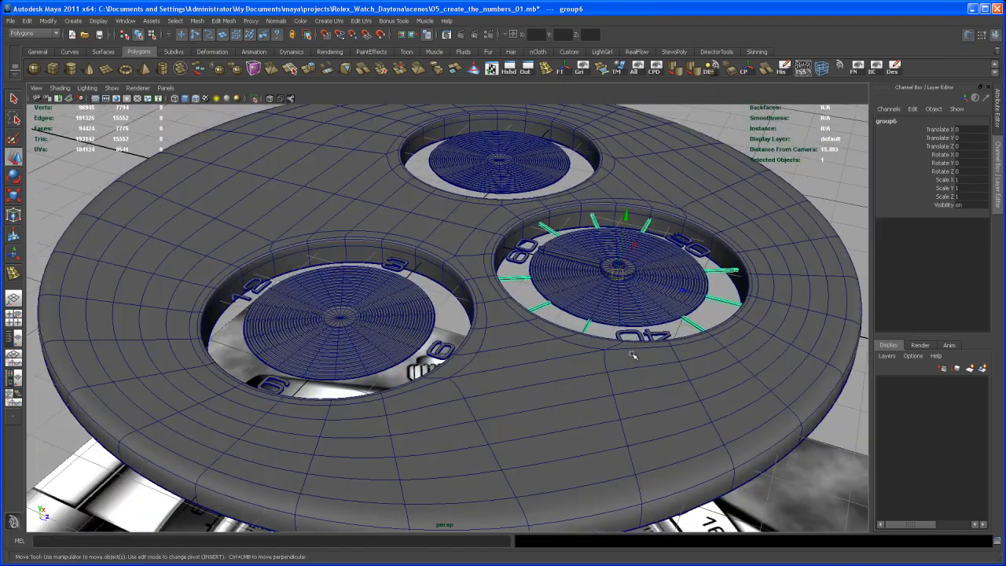
{"action": "key", "text": "ctrl+d"}
{"action": "middle_click_drag", "start_coordinate": [685, 290], "coordinate": [520, 259]}
{"action": "left_click_drag", "start_coordinate": [392, 306], "coordinate": [412, 299], "text": "alt"}
{"action": "middle_click_drag", "start_coordinate": [373, 308], "coordinate": [440, 279], "text": "alt"}
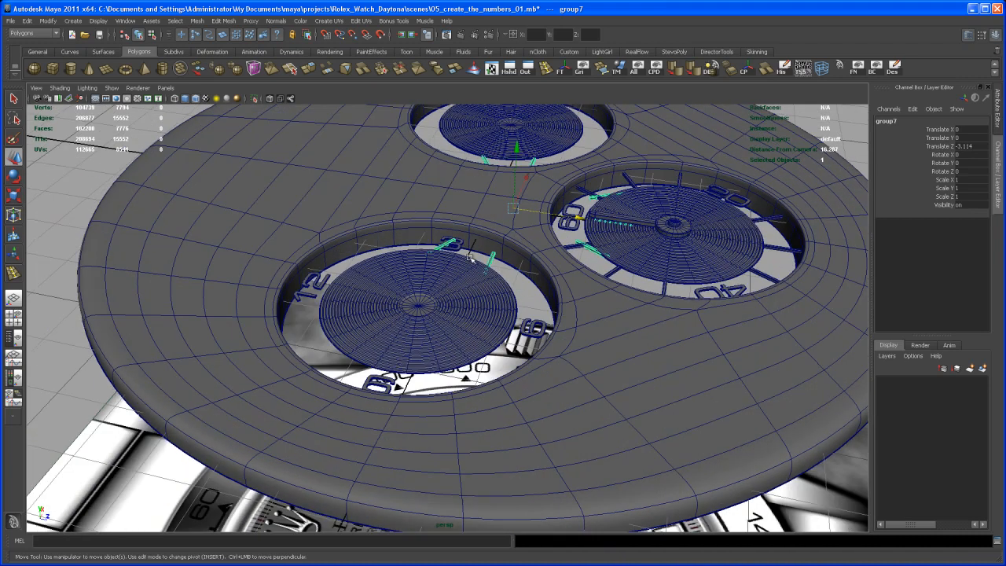
{"action": "middle_click_drag", "start_coordinate": [580, 214], "coordinate": [521, 238]}
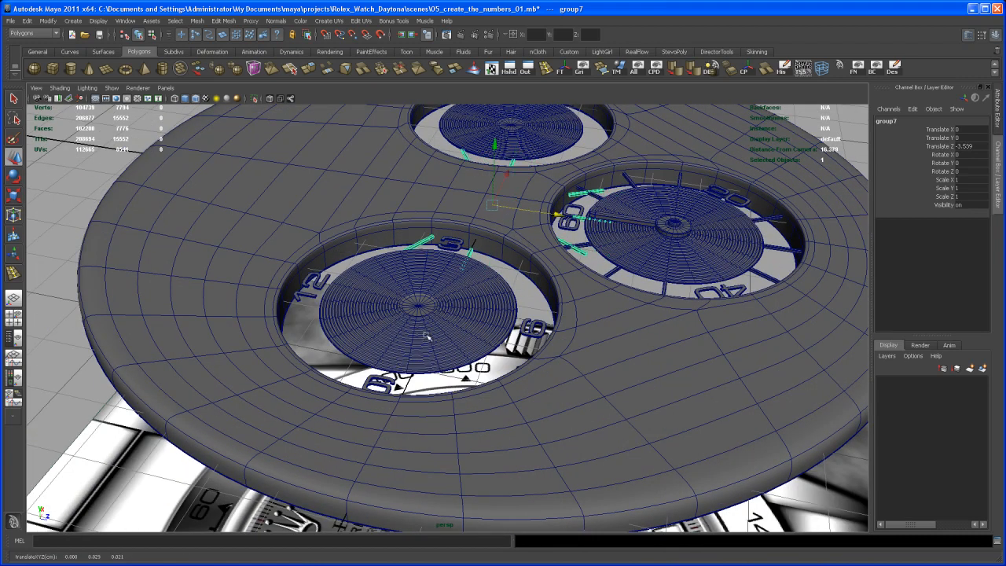
{"action": "key", "text": "v"}
{"action": "middle_click", "coordinate": [419, 307]}
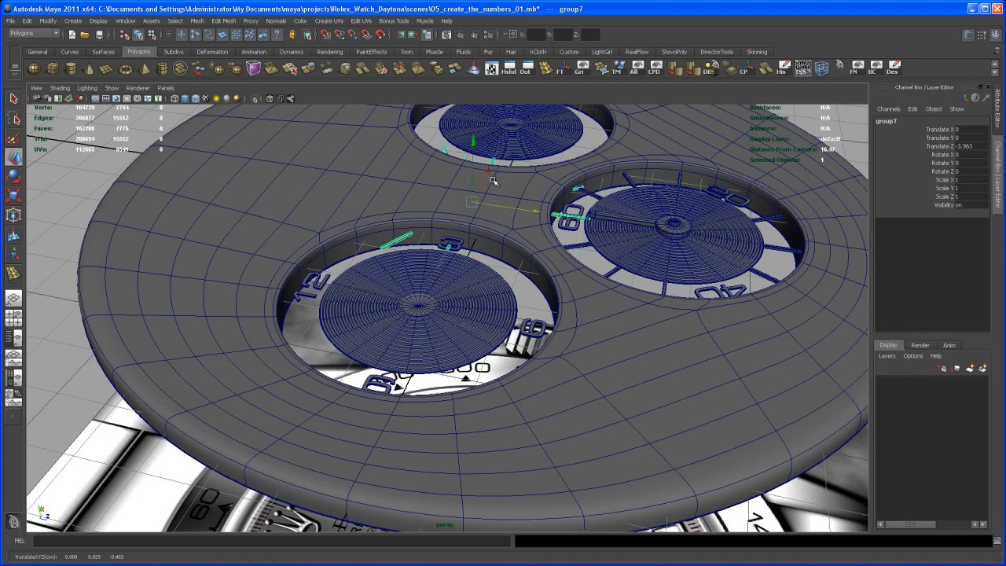
Step: Move the copied marker group along X and snap it onto the center of the left subdial
{"action": "middle_click_drag", "start_coordinate": [489, 171], "coordinate": [469, 288]}
{"action": "middle_click_drag", "start_coordinate": [459, 237], "coordinate": [455, 267]}
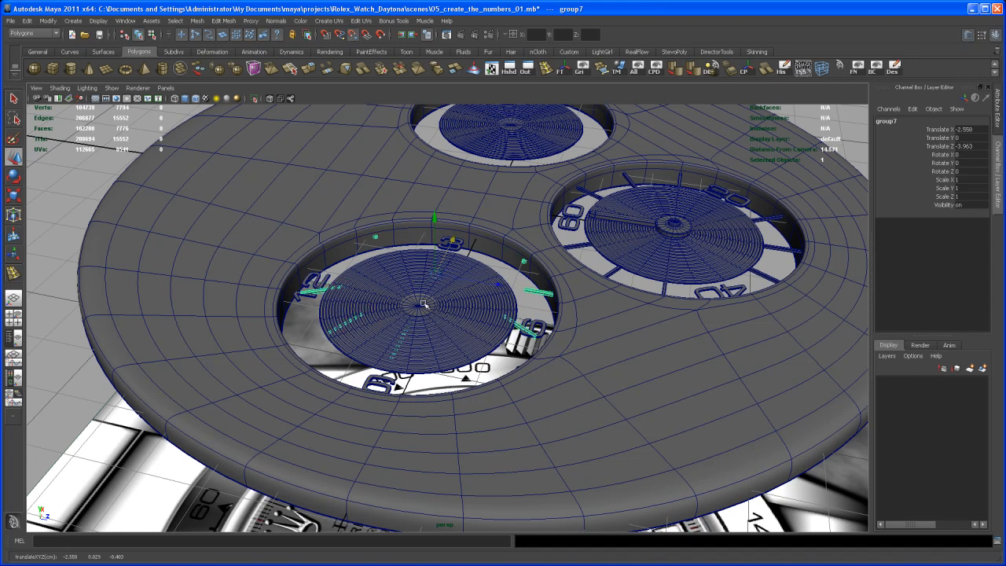
{"action": "middle_click_drag", "start_coordinate": [419, 306], "coordinate": [420, 307]}
{"action": "mouse_move", "coordinate": [447, 312]}
{"action": "left_mouse_down", "text": "alt"}
{"action": "mouse_move", "coordinate": [444, 361]}
{"action": "mouse_move", "coordinate": [431, 348]}
{"action": "mouse_move", "coordinate": [427, 292]}
{"action": "mouse_move", "coordinate": [439, 301]}
{"action": "left_mouse_up", "text": "alt"}
{"action": "right_click_drag", "start_coordinate": [438, 300], "coordinate": [455, 299], "text": "alt"}
{"action": "left_click_drag", "start_coordinate": [454, 298], "coordinate": [446, 337], "text": "alt"}
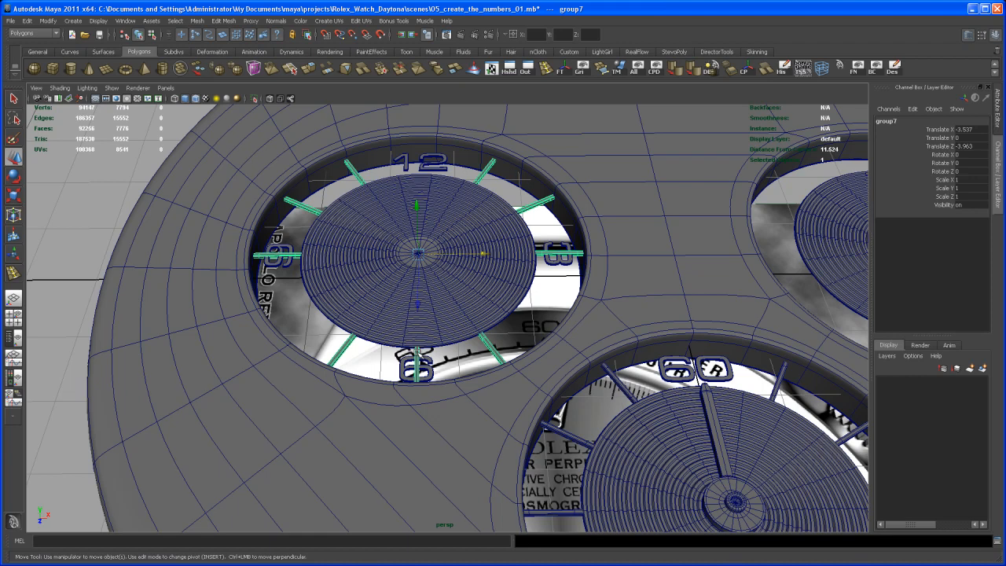
Step: Delete the copied marker bar that overlaps the numeral 6 in the left subdial
{"action": "left_click", "coordinate": [418, 353]}
{"action": "key", "text": "Delete"}
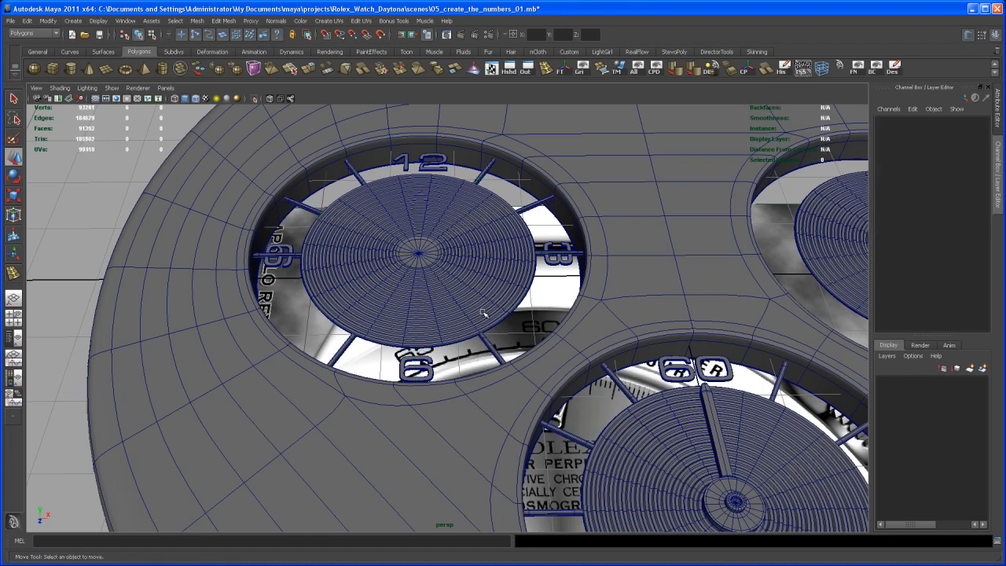
{"action": "right_click_drag", "start_coordinate": [465, 291], "coordinate": [479, 316], "text": "alt"}
{"action": "left_click_drag", "start_coordinate": [478, 316], "coordinate": [480, 314], "text": "alt"}
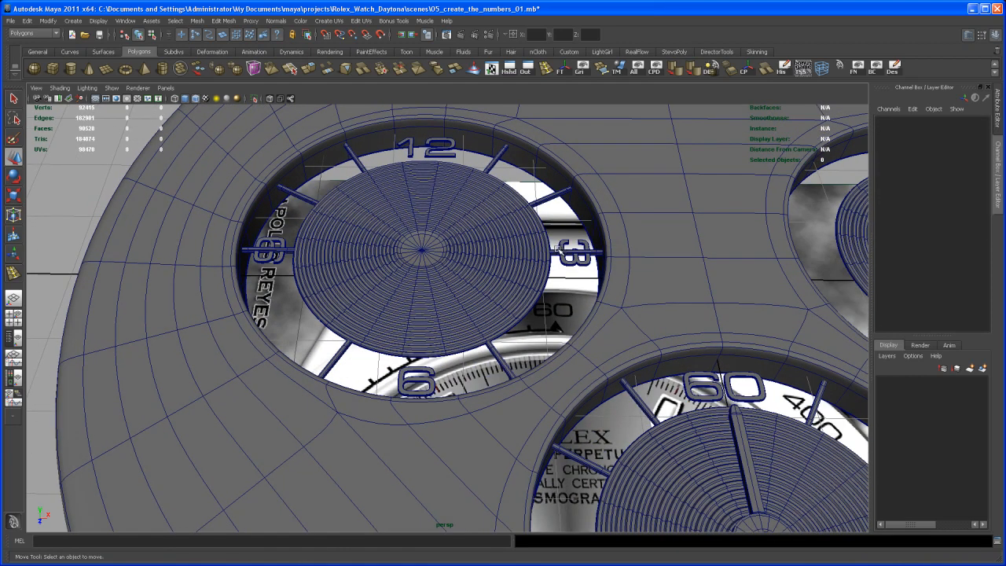
Step: Rotate the marker bar overlapping the numeral 3 clear of it by setting its Rotate Y to 240
{"action": "left_click", "coordinate": [557, 247]}
{"action": "left_click_drag", "start_coordinate": [556, 248], "coordinate": [442, 307], "text": "alt"}
{"action": "key", "text": "e"}
{"action": "double_click", "coordinate": [978, 162]}
{"action": "type", "text": "240"}
{"action": "key", "text": "Return"}
{"action": "left_click_drag", "start_coordinate": [515, 291], "coordinate": [534, 326], "text": "alt"}
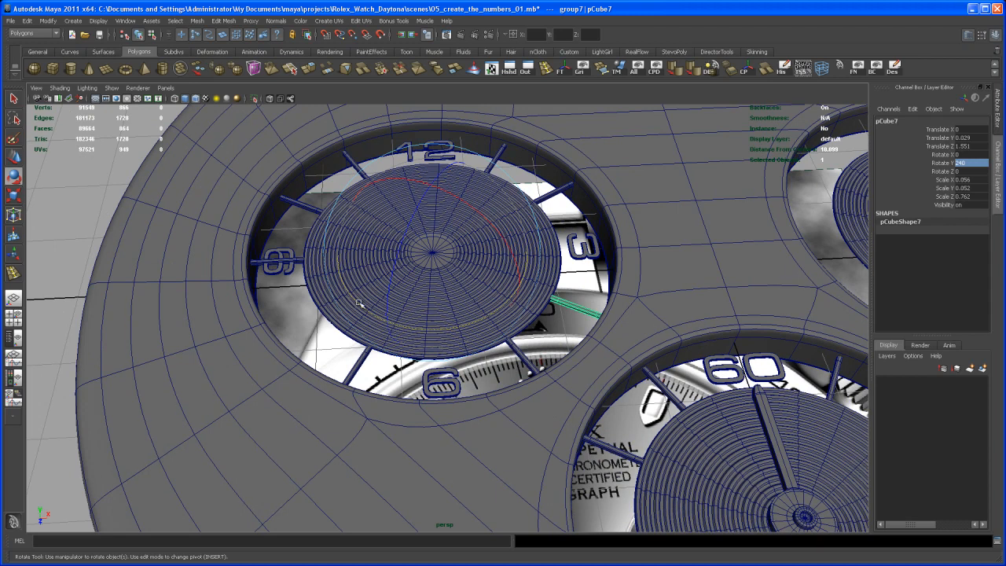
Step: Rotate the marker bar overlapping the numeral 9 clear of it by setting its Rotate Y to 120
{"action": "key", "text": "q"}
{"action": "left_click", "coordinate": [299, 262]}
{"action": "left_click_drag", "start_coordinate": [333, 282], "coordinate": [480, 259], "text": "alt"}
{"action": "key", "text": "e"}
{"action": "mouse_move", "coordinate": [472, 301]}
{"action": "left_mouse_down", "text": "alt"}
{"action": "mouse_move", "coordinate": [460, 298]}
{"action": "mouse_move", "coordinate": [498, 288]}
{"action": "mouse_move", "coordinate": [472, 303]}
{"action": "mouse_move", "coordinate": [482, 300]}
{"action": "left_mouse_up", "text": "alt"}
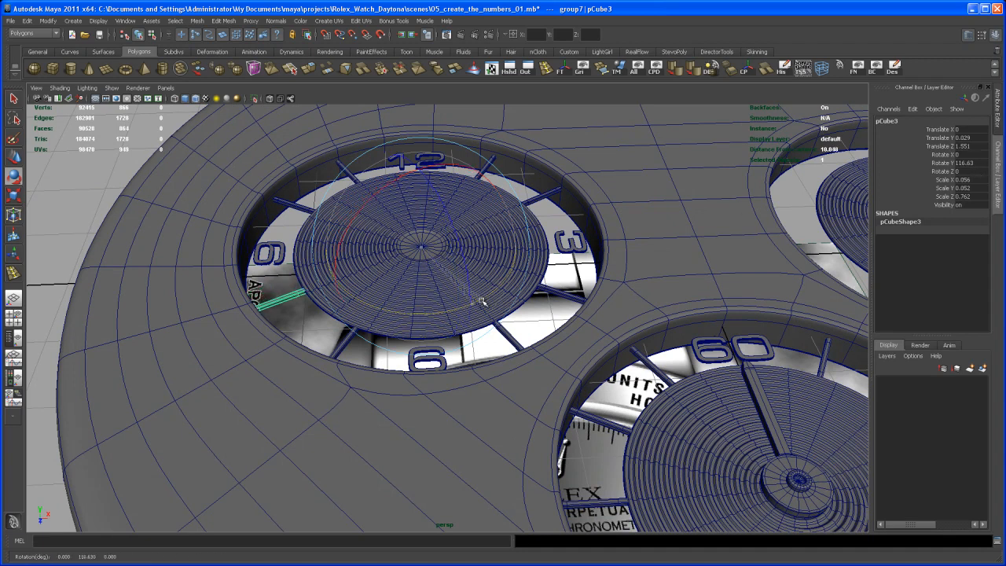
{"action": "double_click", "coordinate": [986, 162]}
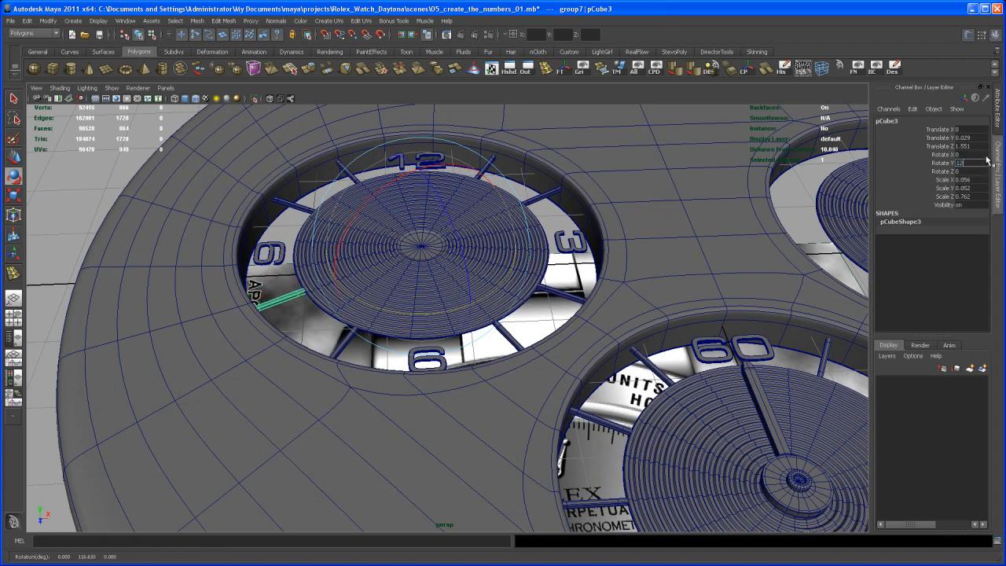
{"action": "key", "text": "Return"}
Step: Inspect the marker bar layout of the left subdial and compare it with the bottom and right subdials
{"action": "left_click_drag", "start_coordinate": [562, 236], "coordinate": [575, 302], "text": "alt"}
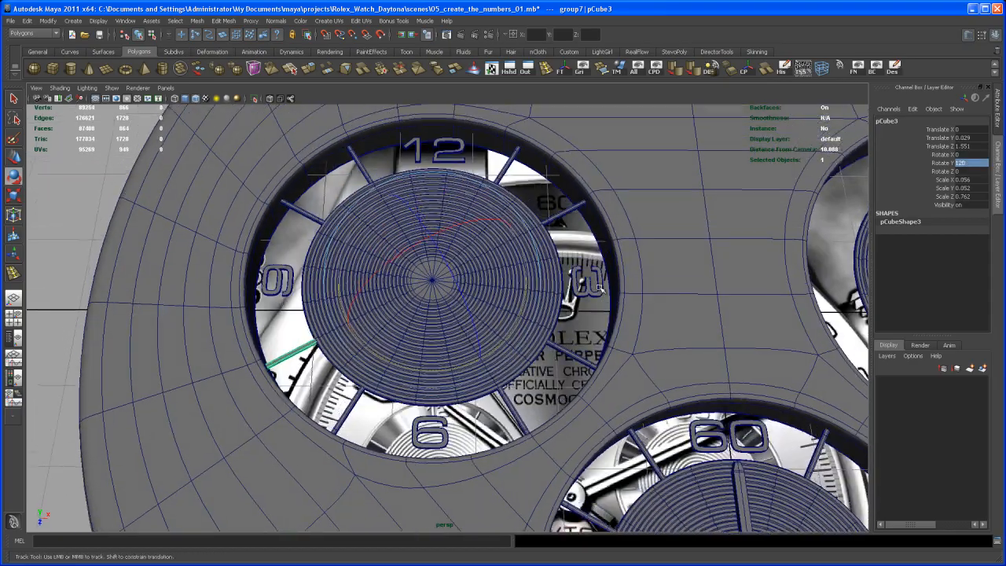
{"action": "right_click_drag", "start_coordinate": [613, 302], "coordinate": [575, 292], "text": "alt"}
{"action": "left_click_drag", "start_coordinate": [573, 293], "coordinate": [553, 248], "text": "alt"}
{"action": "key", "text": "q"}
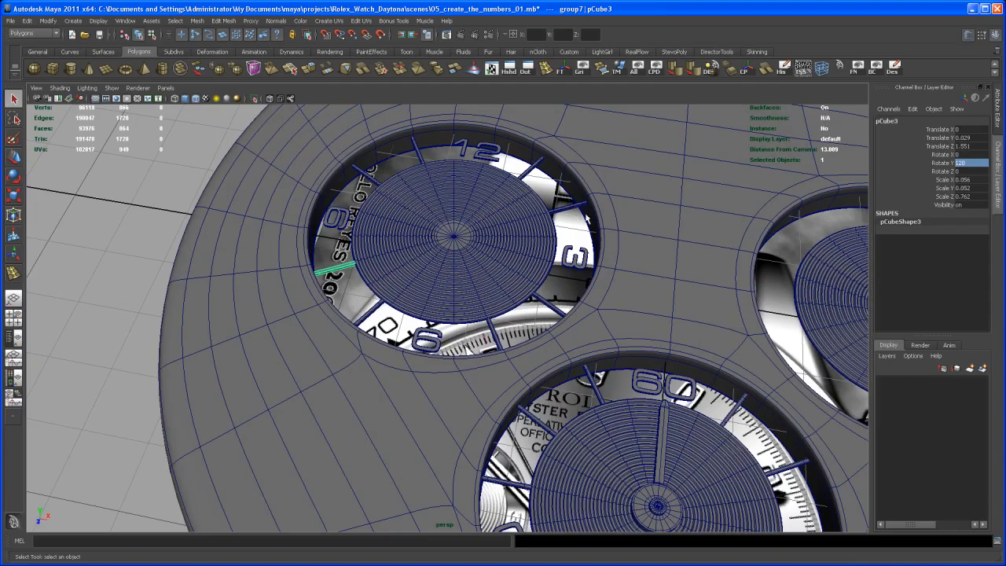
{"action": "right_click_drag", "start_coordinate": [579, 217], "coordinate": [551, 276], "text": "alt"}
{"action": "middle_click_drag", "start_coordinate": [551, 276], "coordinate": [530, 282], "text": "alt"}
{"action": "right_click_drag", "start_coordinate": [530, 283], "coordinate": [554, 385], "text": "alt"}
{"action": "middle_click_drag", "start_coordinate": [554, 385], "coordinate": [495, 317], "text": "alt"}
{"action": "left_click_drag", "start_coordinate": [495, 321], "coordinate": [503, 351], "text": "alt"}
{"action": "middle_click_drag", "start_coordinate": [503, 351], "coordinate": [505, 309], "text": "alt"}
{"action": "right_click_drag", "start_coordinate": [505, 310], "coordinate": [514, 314], "text": "alt"}
{"action": "middle_click_drag", "start_coordinate": [514, 314], "coordinate": [497, 334], "text": "alt"}
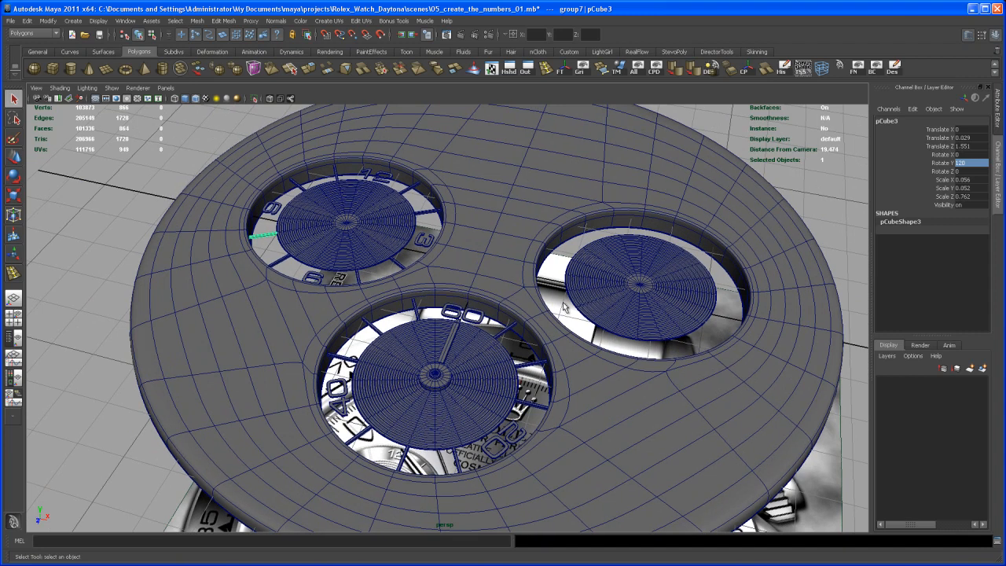
{"action": "left_click_drag", "start_coordinate": [566, 321], "coordinate": [561, 329], "text": "alt"}
{"action": "right_click_drag", "start_coordinate": [561, 329], "coordinate": [552, 325], "text": "alt"}
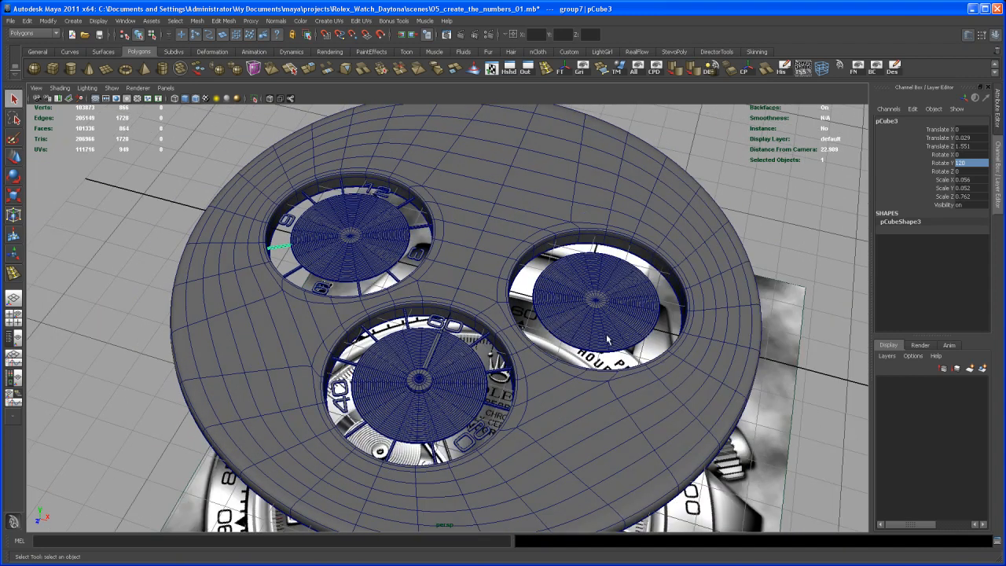